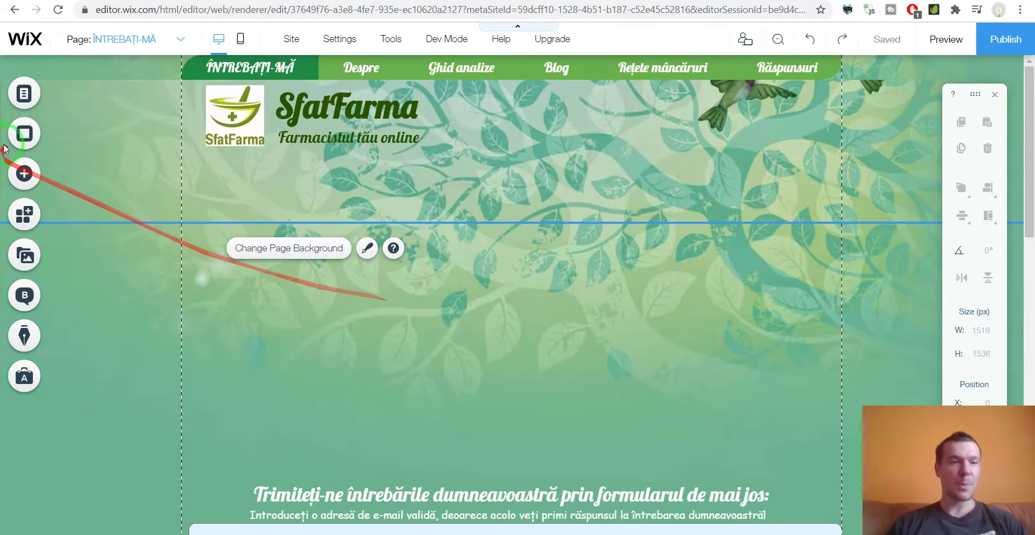
Add an HTML iframe element under the header, move it to x 0 and stretch it to 980 × 382 px.
click(21, 173)
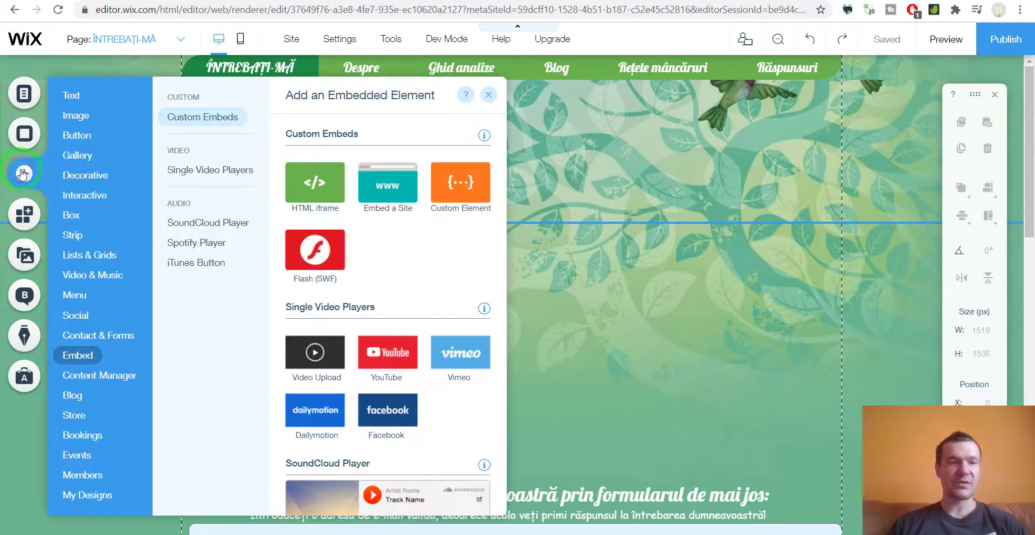
click(316, 186)
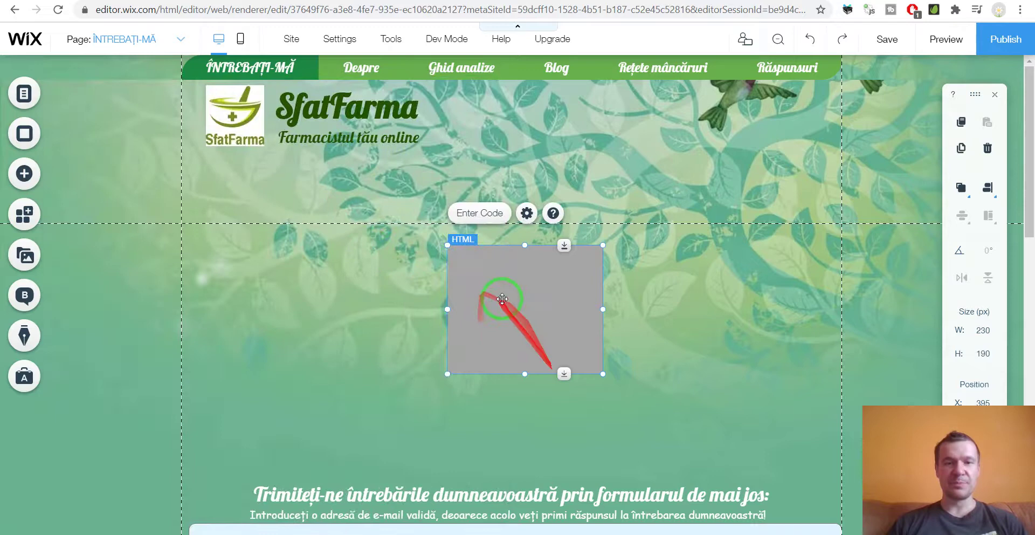
drag(502, 298, 231, 278)
drag(356, 355, 844, 482)
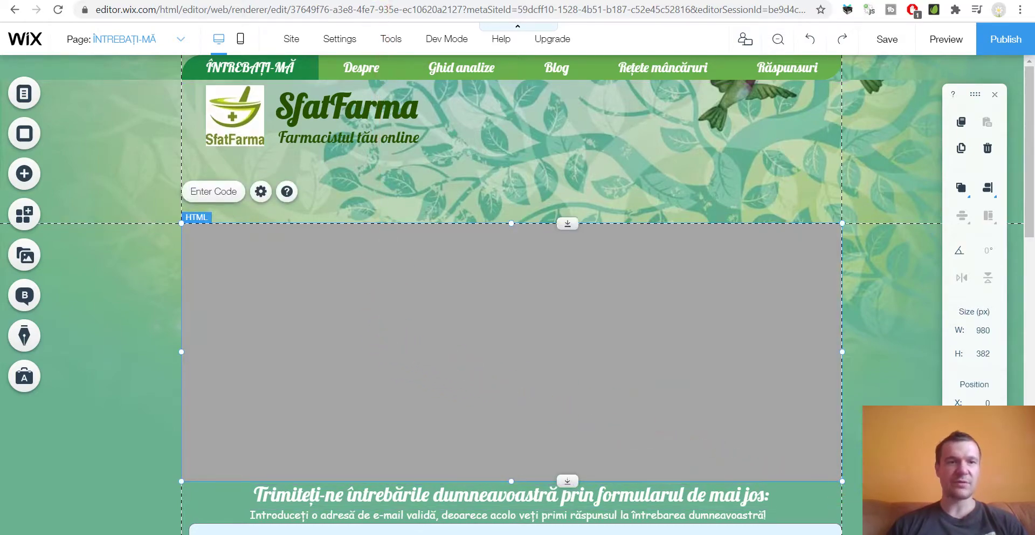
Copy the 'Using an iframe' embed code from the allkeyshop_tv channel's Share > Embed dialog.
click(387, 1)
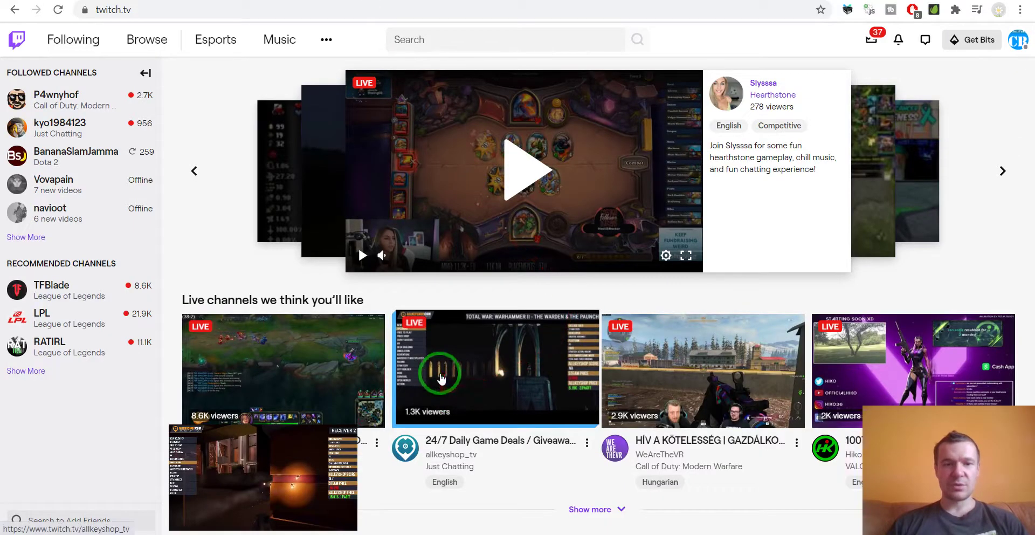
click(471, 372)
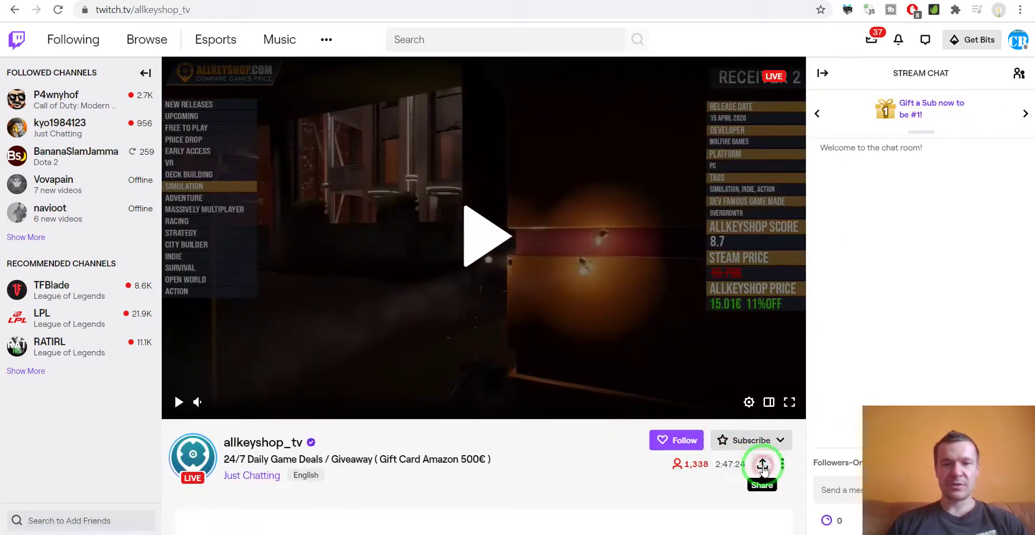
click(762, 462)
click(698, 408)
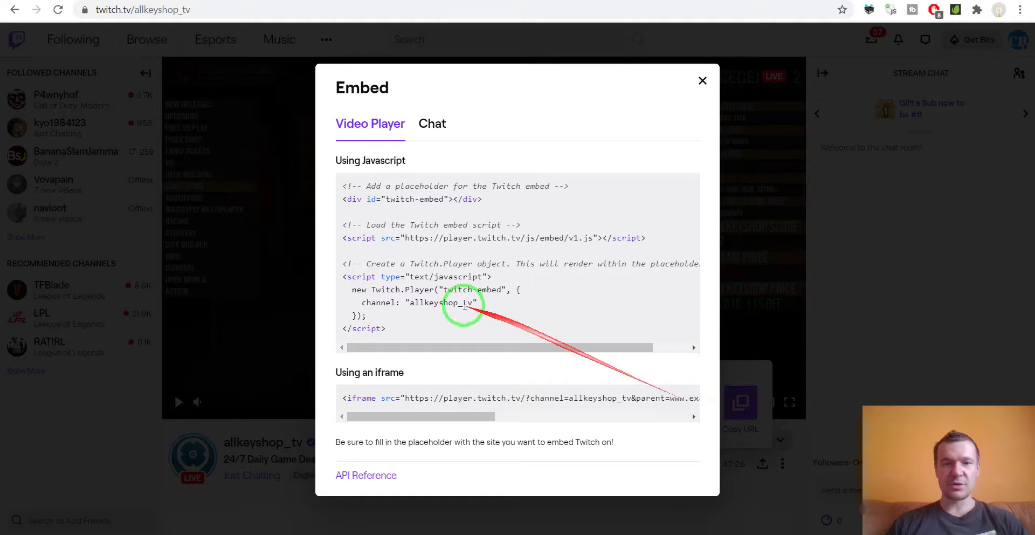
click(394, 397)
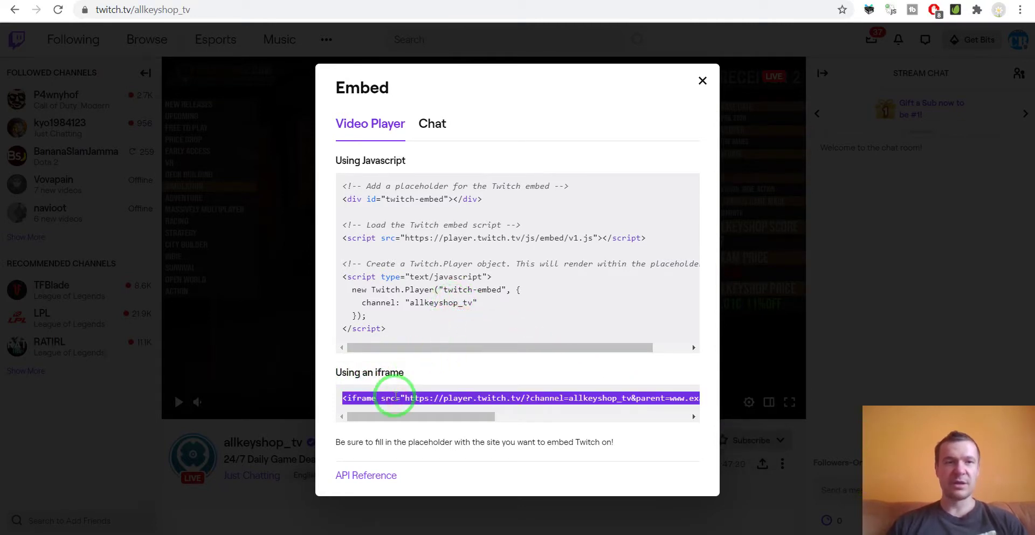
click(161, 0)
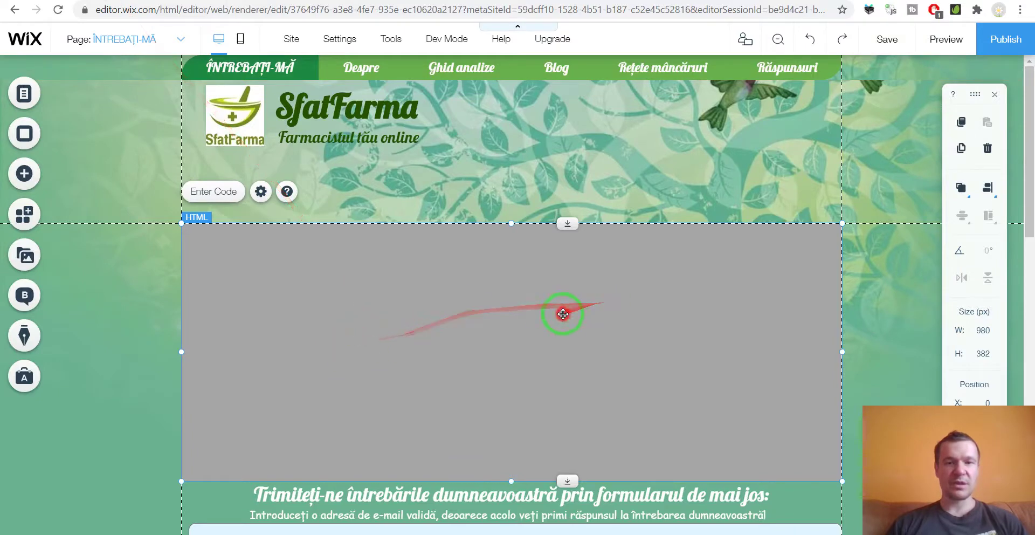
Paste the Twitch iframe code into the HTML element's Code box and apply it.
double_click(563, 314)
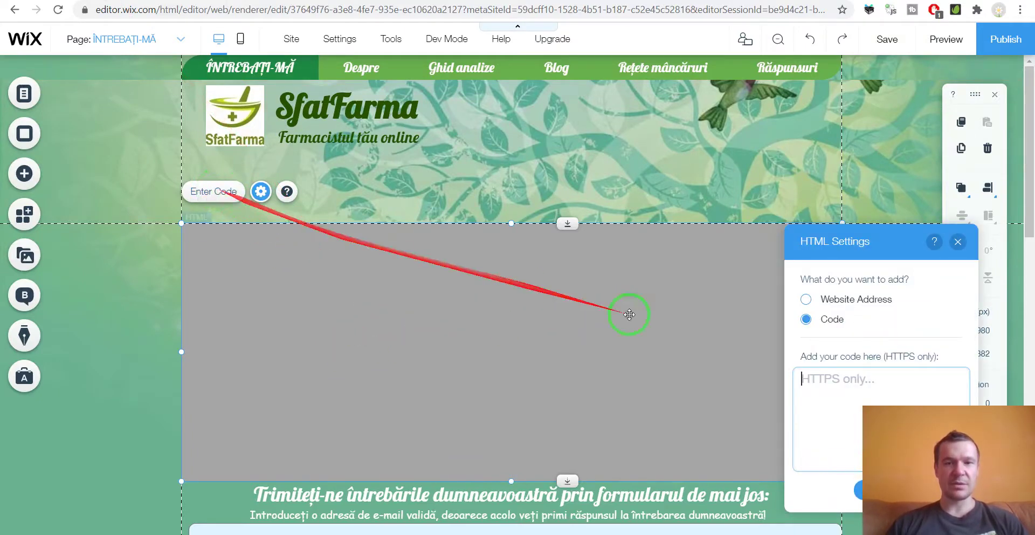
drag(845, 235, 633, 201)
click(624, 346)
key(ctrl+v)
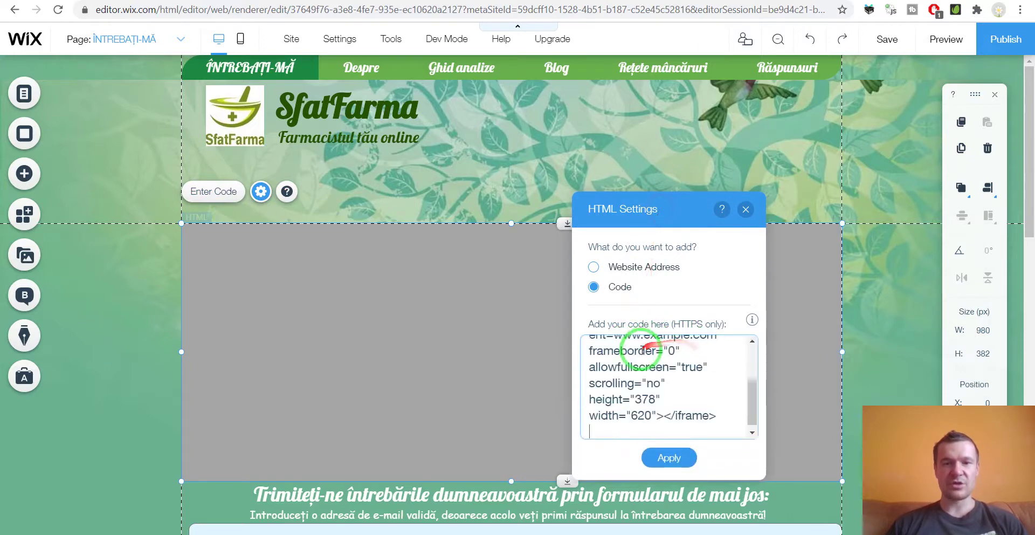
scroll(646, 372, up, 3)
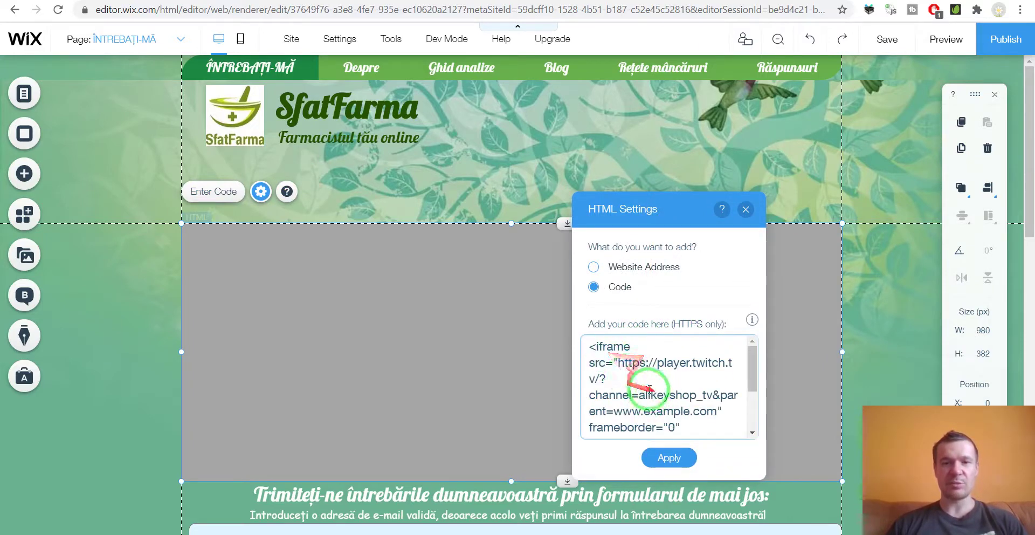
scroll(649, 388, down, 3)
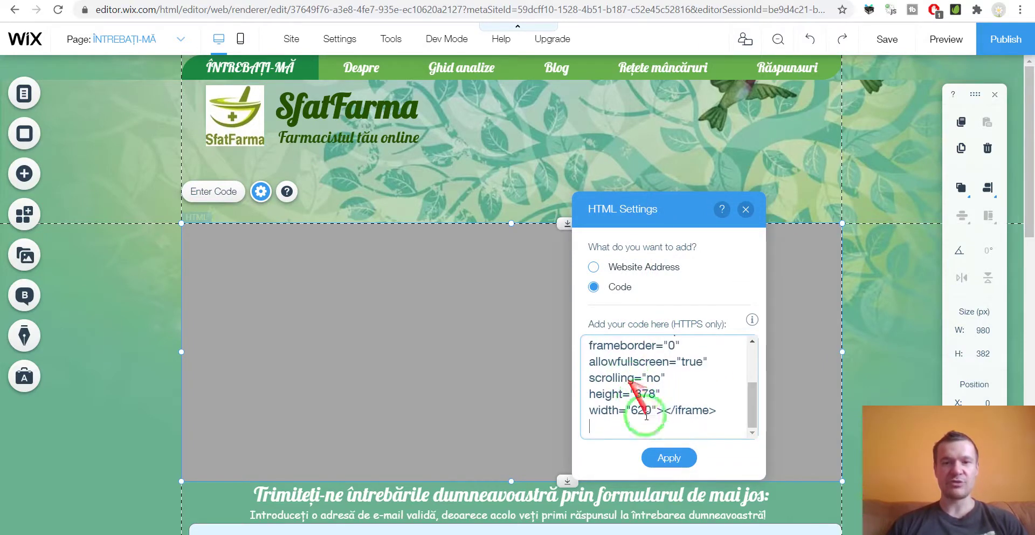
click(669, 458)
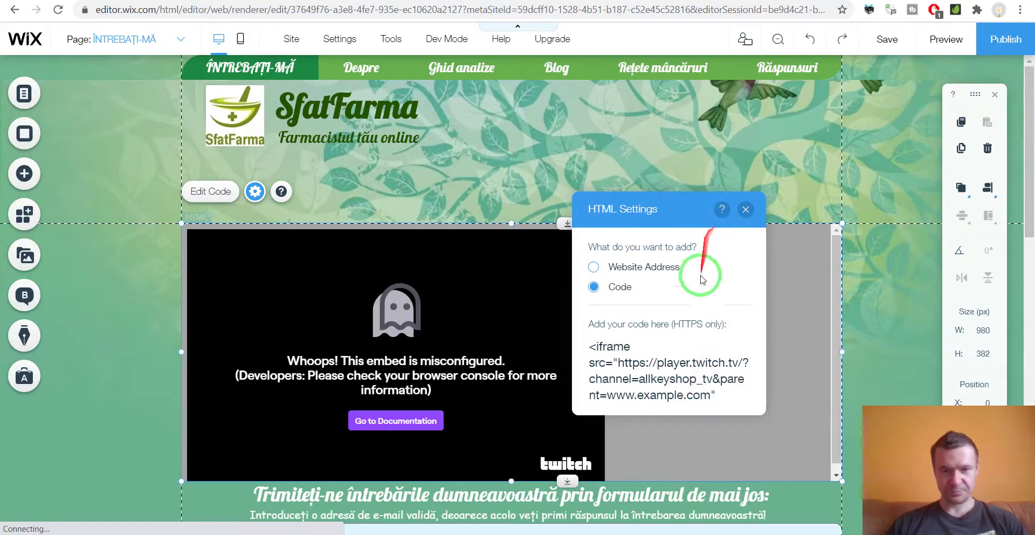
Publish the site and reload the live SfatFarma page to check the Twitch embed.
click(998, 43)
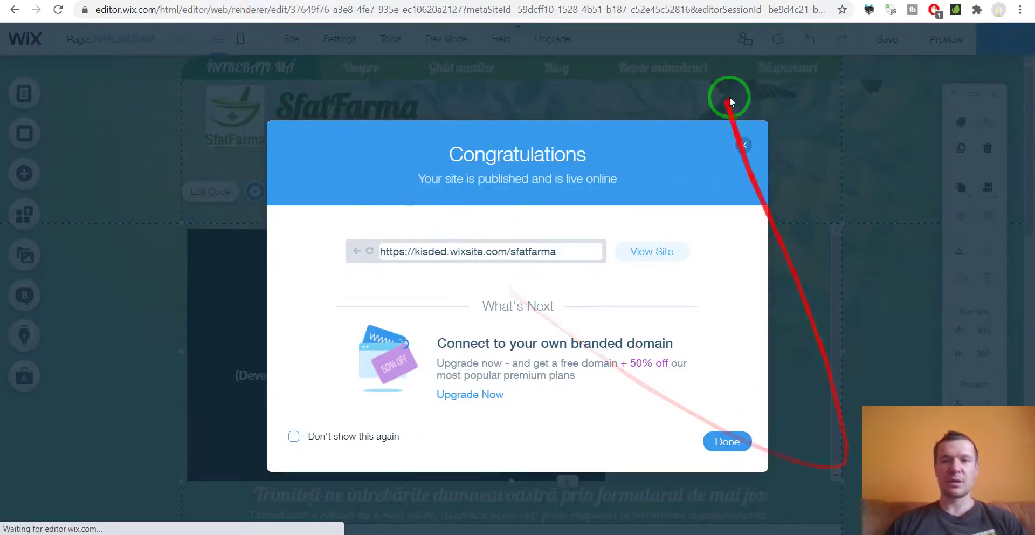
click(743, 145)
click(91, 3)
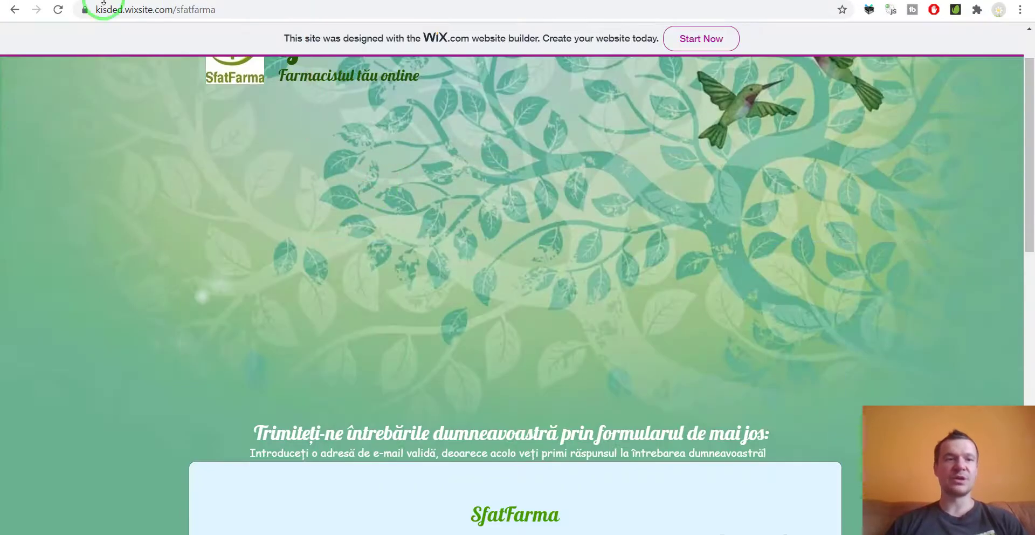
click(58, 10)
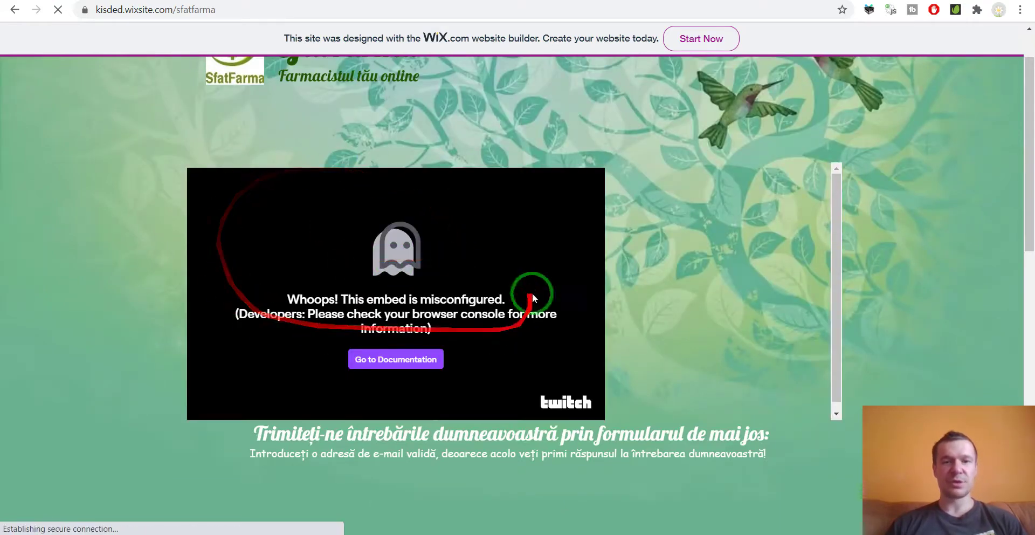
click(143, 0)
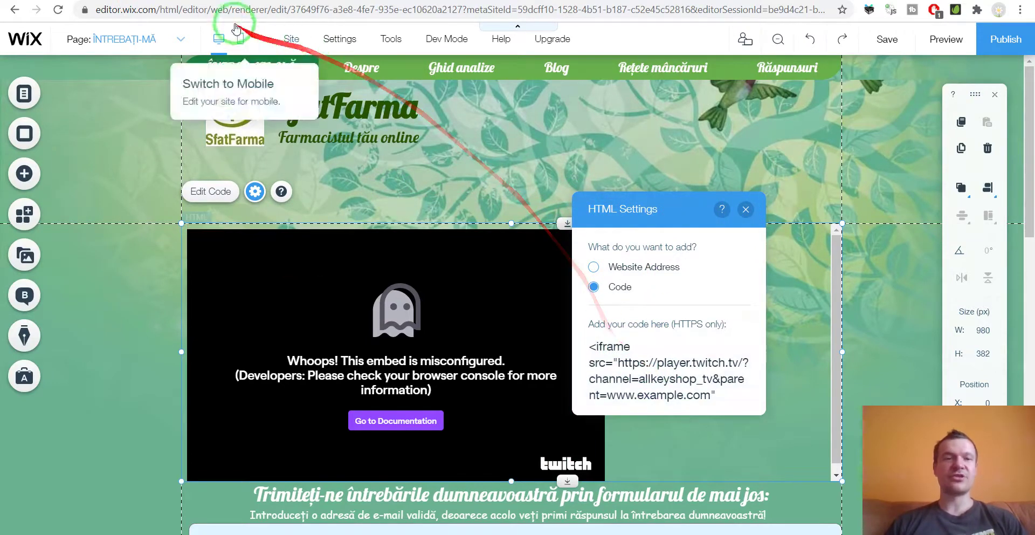
Select and copy the kisded.wixsite.com domain from the live site's address bar.
click(189, 3)
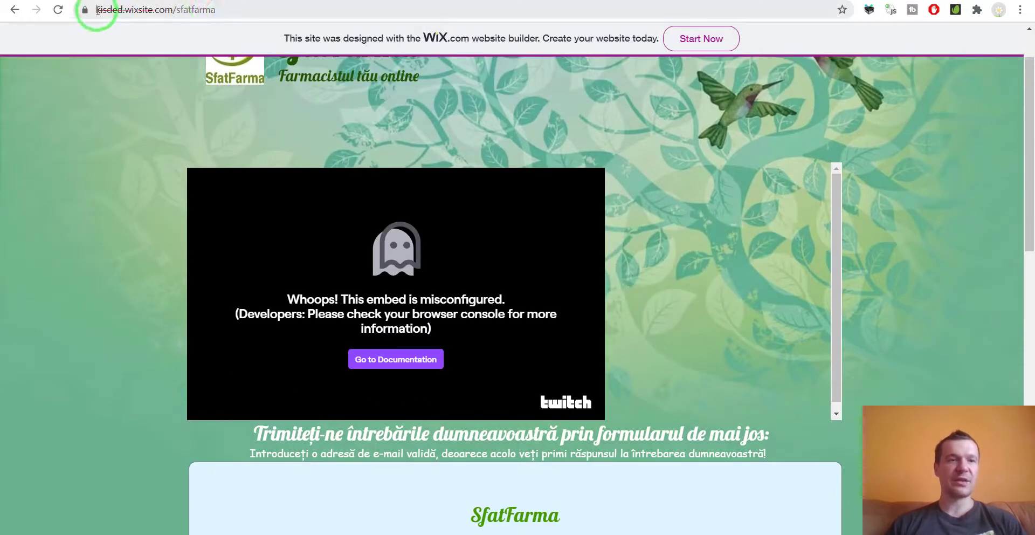
click(97, 9)
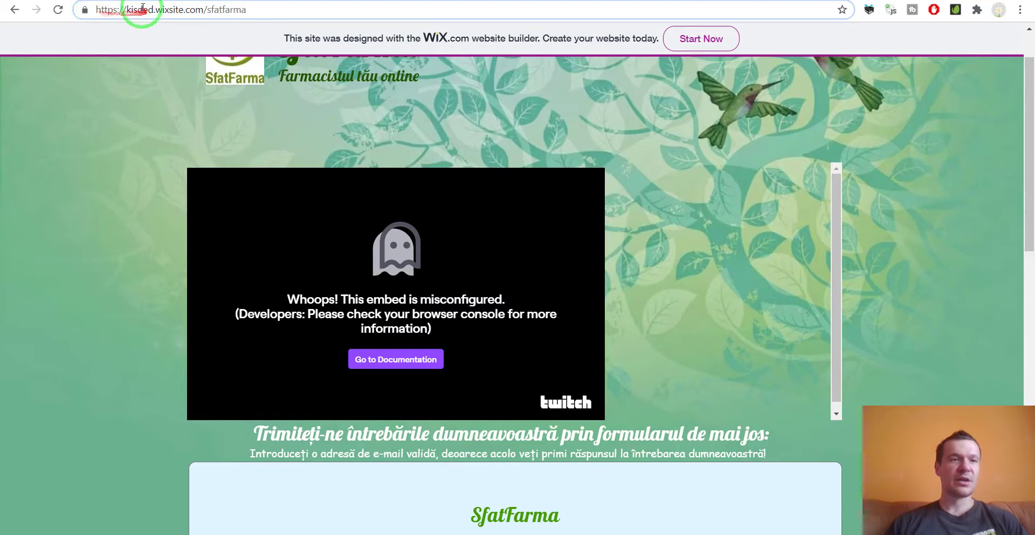
click(127, 9)
drag(127, 10, 200, 9)
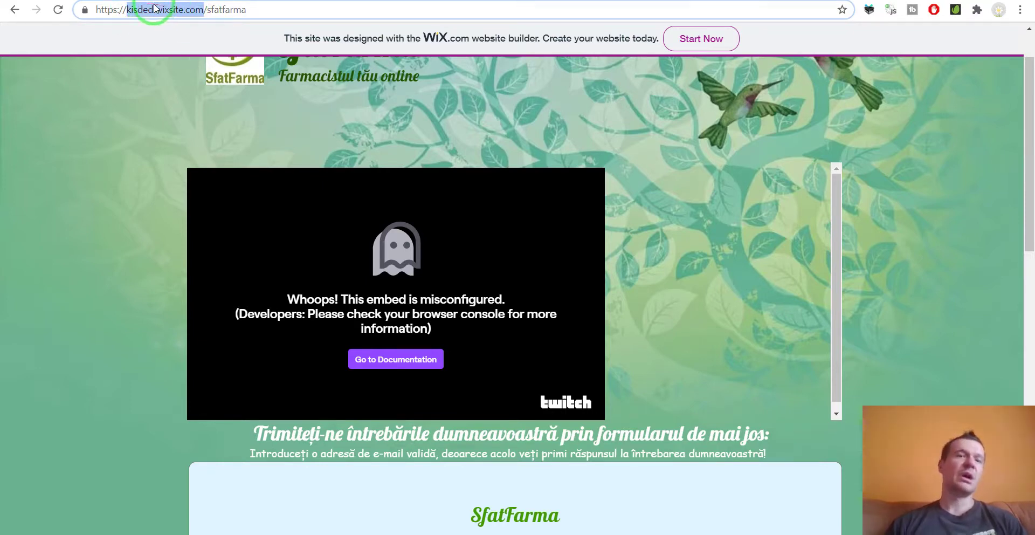
drag(200, 16, 208, 4)
key(ctrl+c)
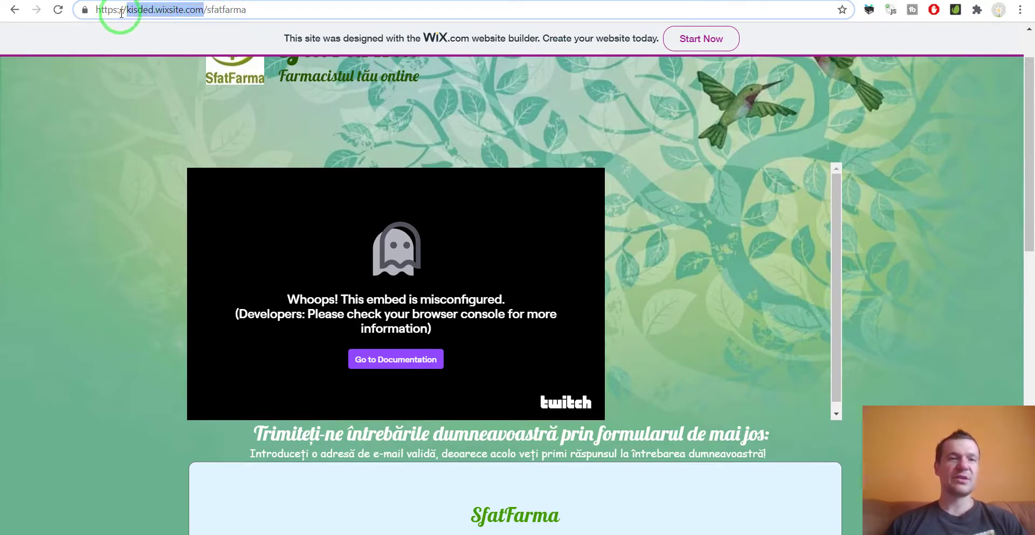
mouse_move(197, 12)
mouse_down()
mouse_move(222, 12)
mouse_move(98, 10)
mouse_move(132, 16)
mouse_up()
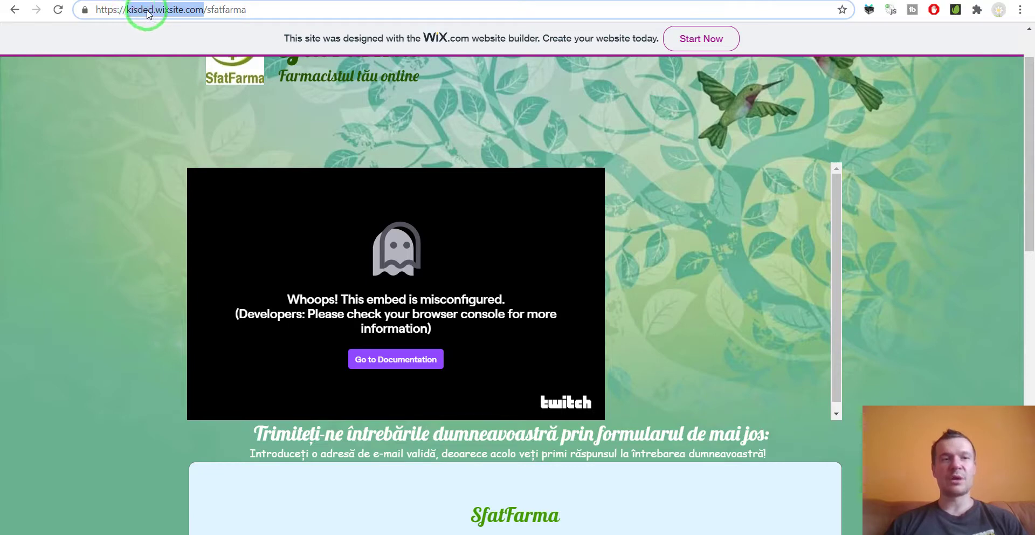
mouse_move(170, 12)
mouse_down()
mouse_move(108, 11)
mouse_move(148, 12)
mouse_up()
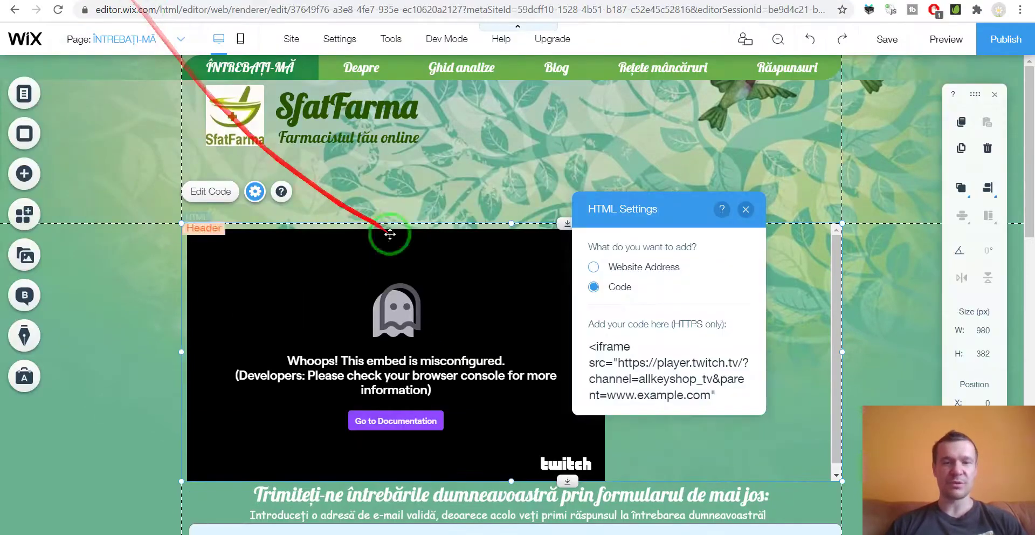
click(647, 358)
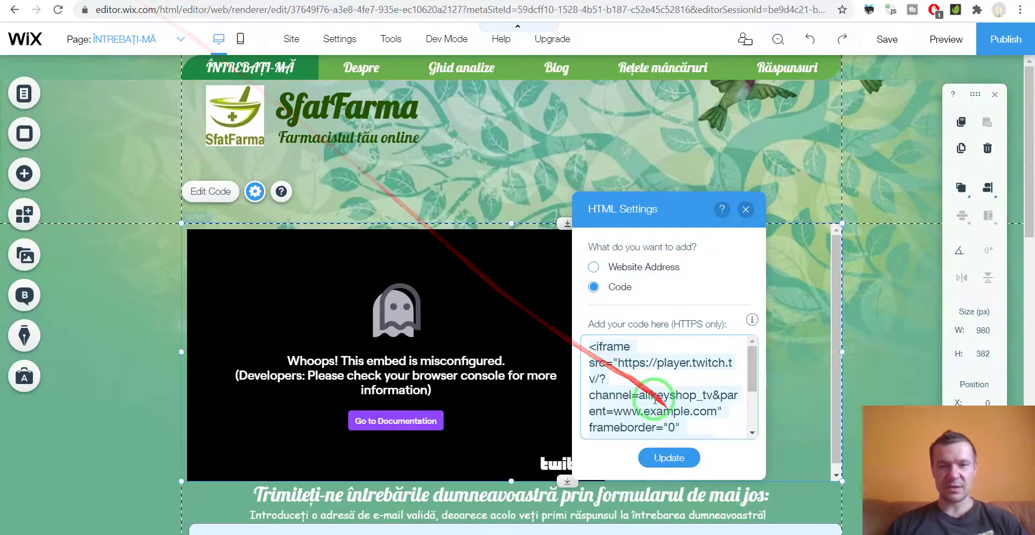
scroll(642, 385, down, 3)
scroll(647, 382, up, 3)
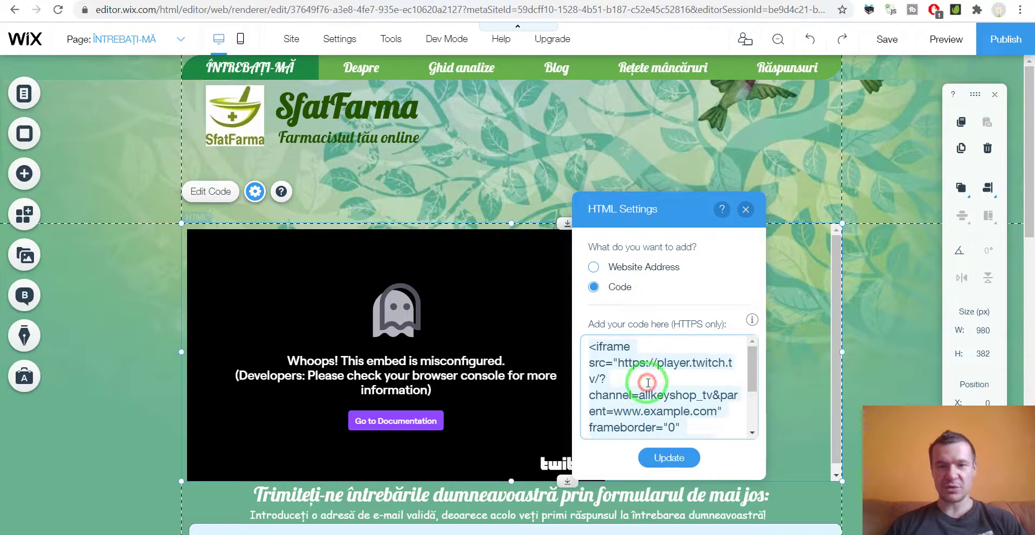
click(648, 383)
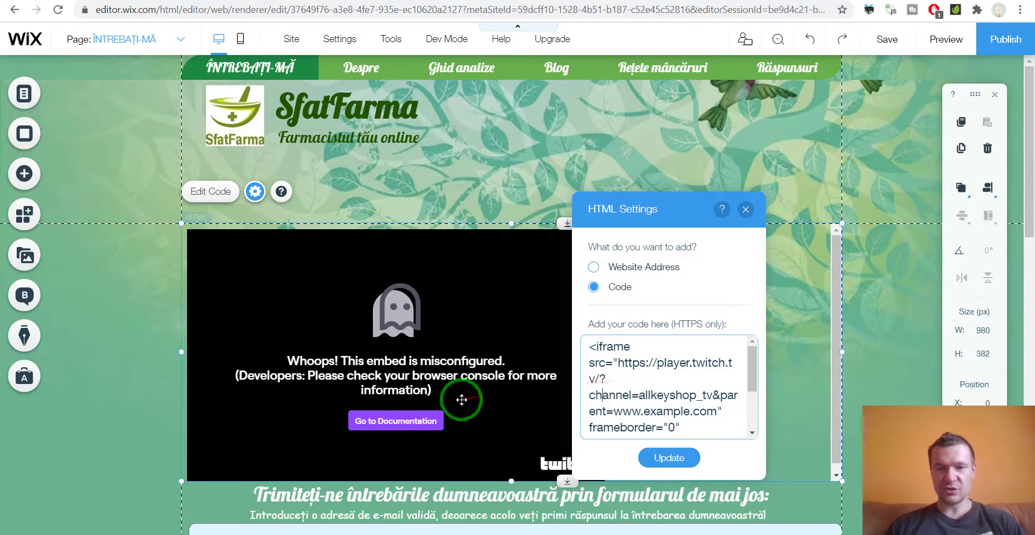
key(Down)
key(Down)
key(Down)
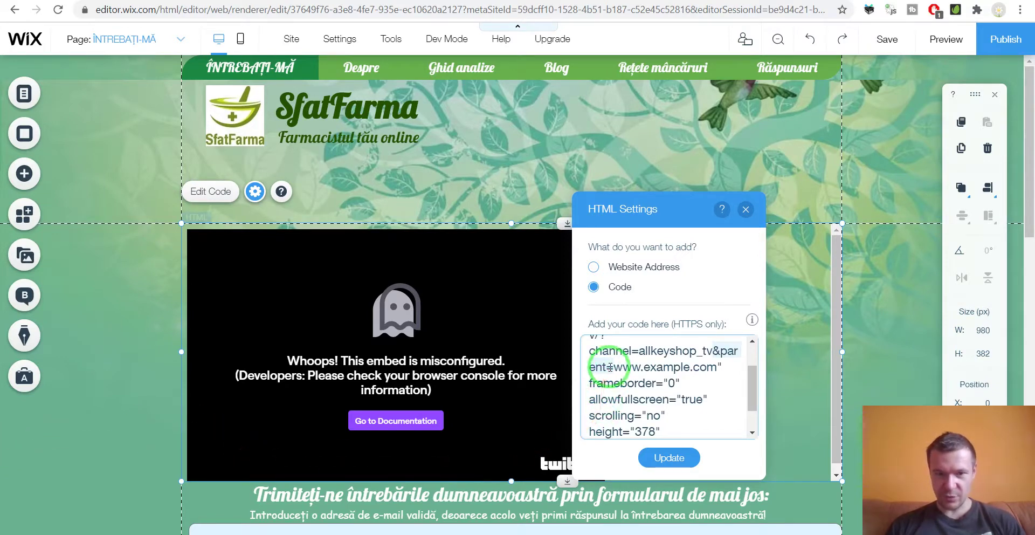
drag(712, 355, 617, 367)
click(627, 364)
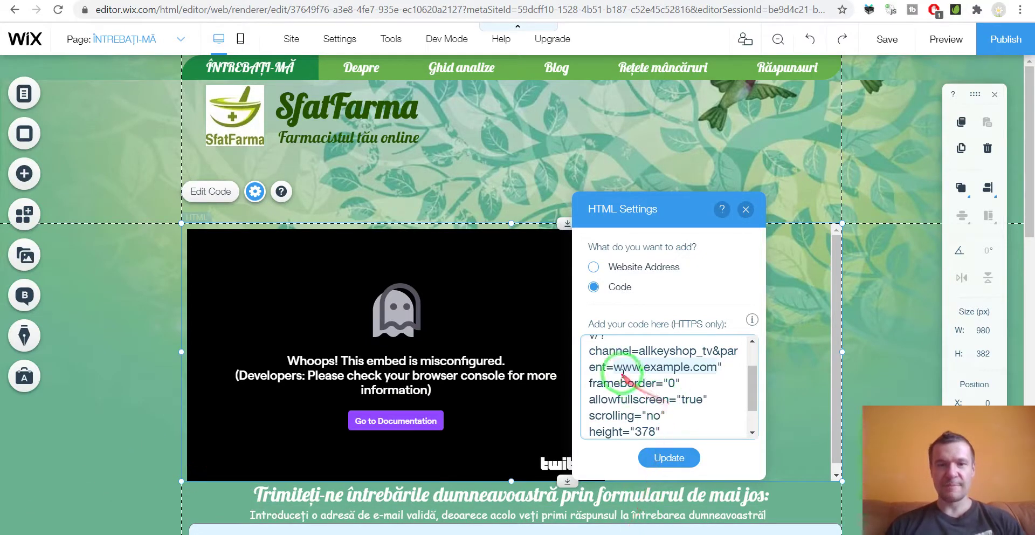
click(637, 365)
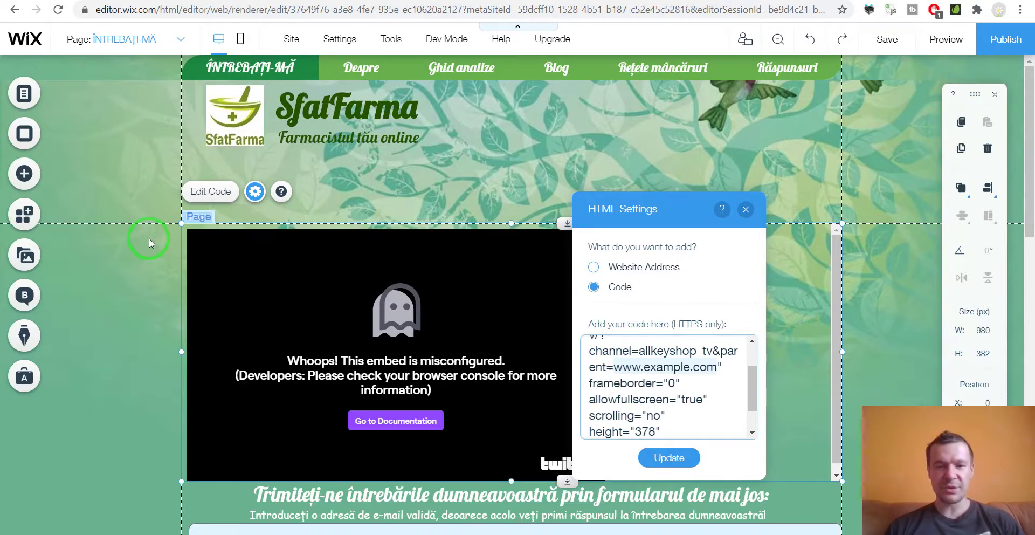
key(ctrl+v)
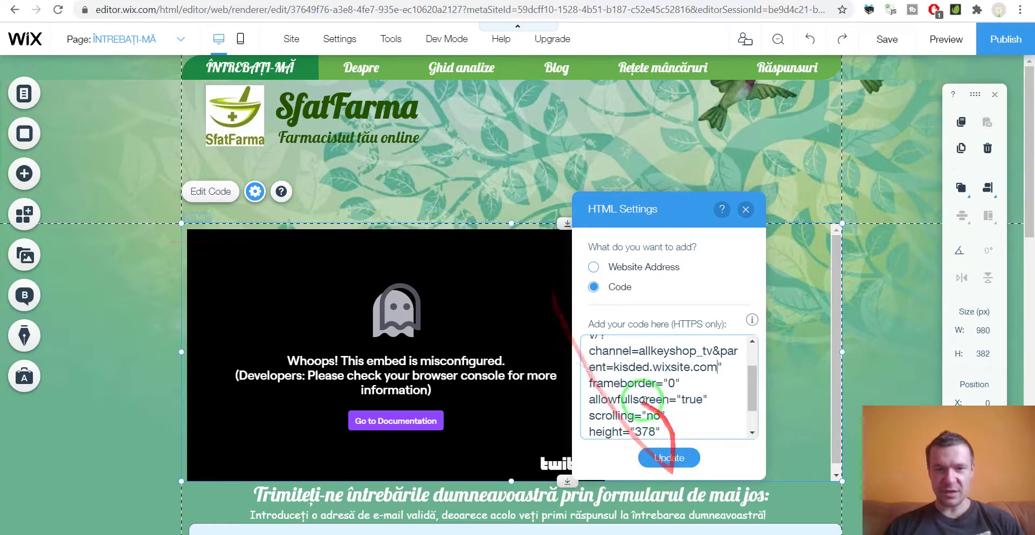
Reselect the kisded.wixsite.com domain in the live site's address bar.
click(153, 0)
drag(203, 9, 126, 9)
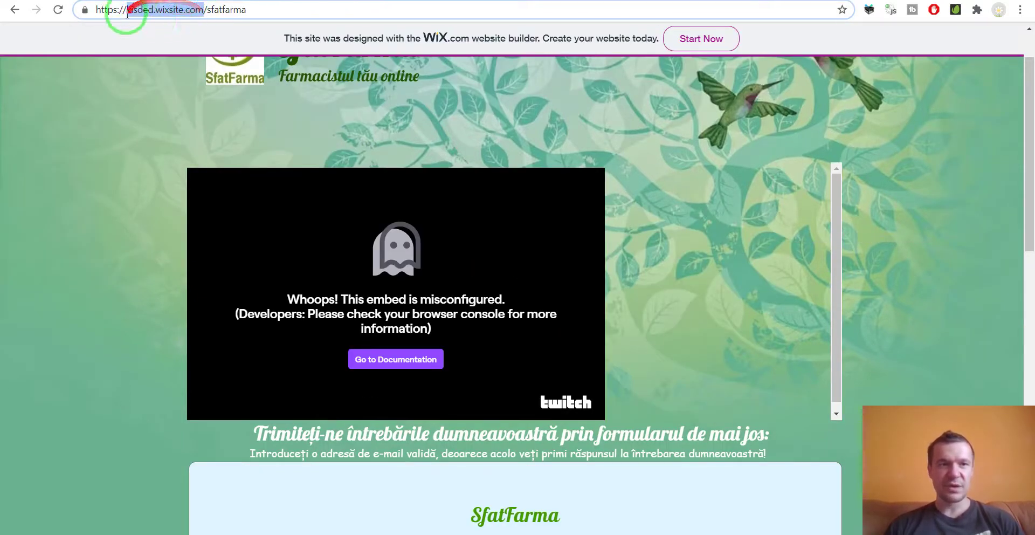
click(162, 0)
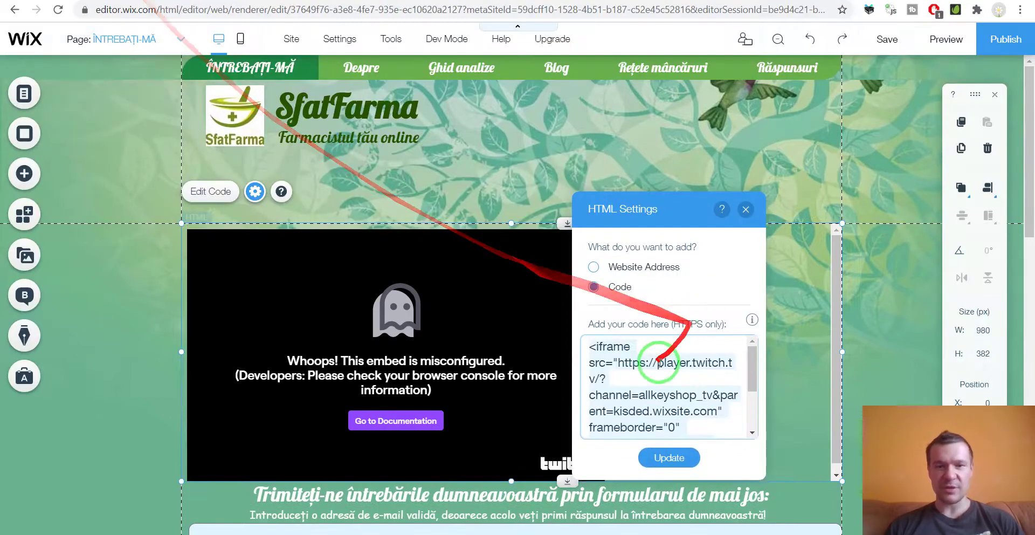
Apply the edited embed code with Update and republish the site.
click(655, 452)
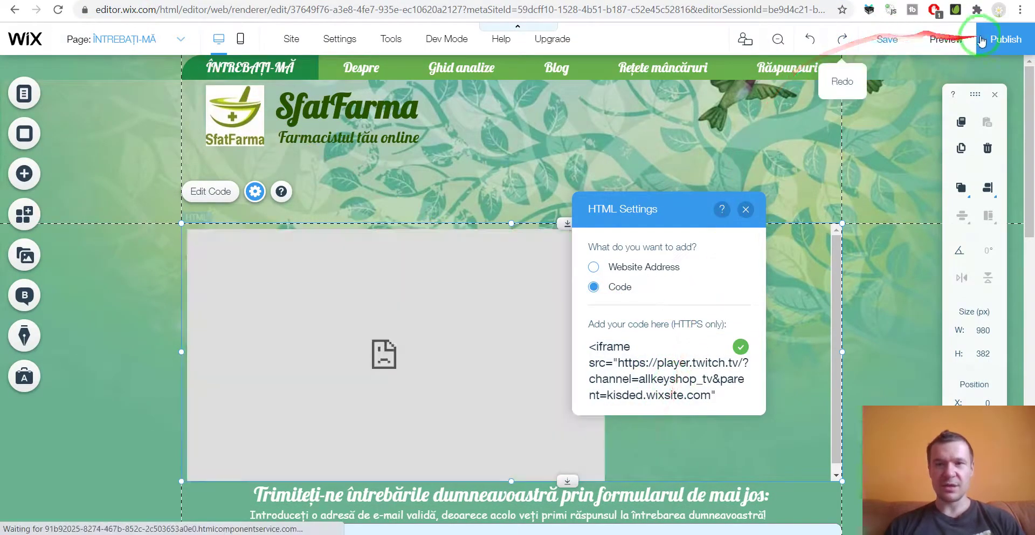
click(993, 41)
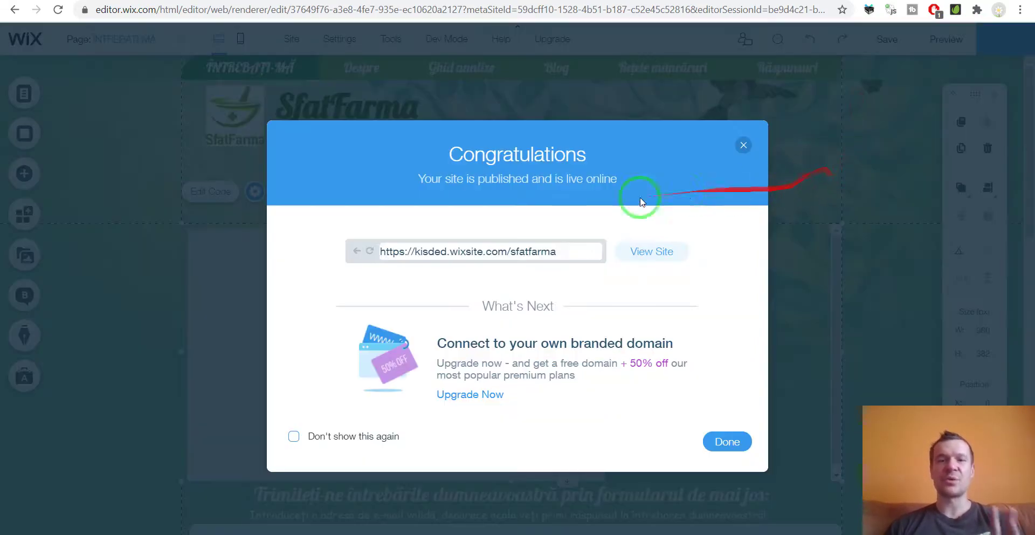
click(707, 431)
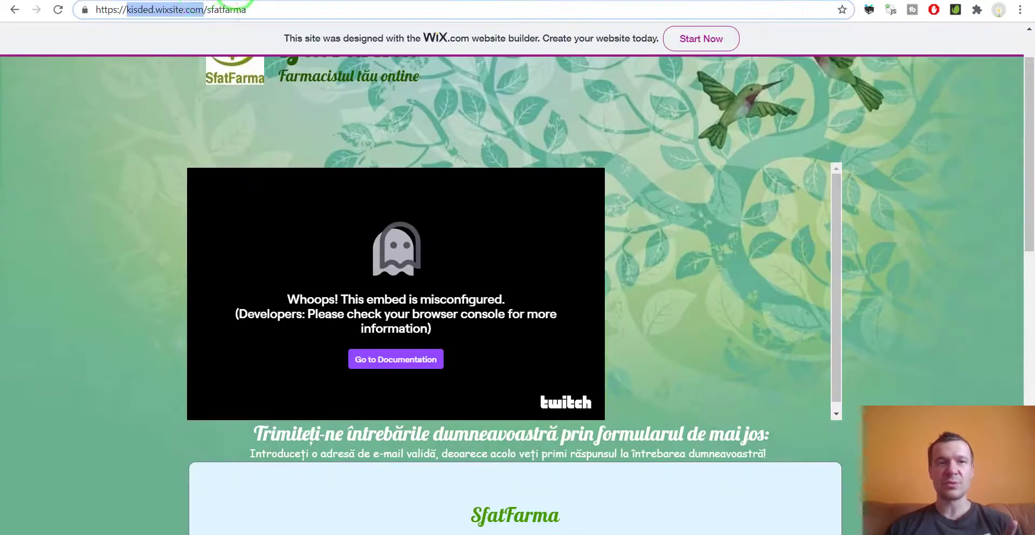
Reload the live SfatFarma page and bring up the context menu on the grey embed box.
click(56, 10)
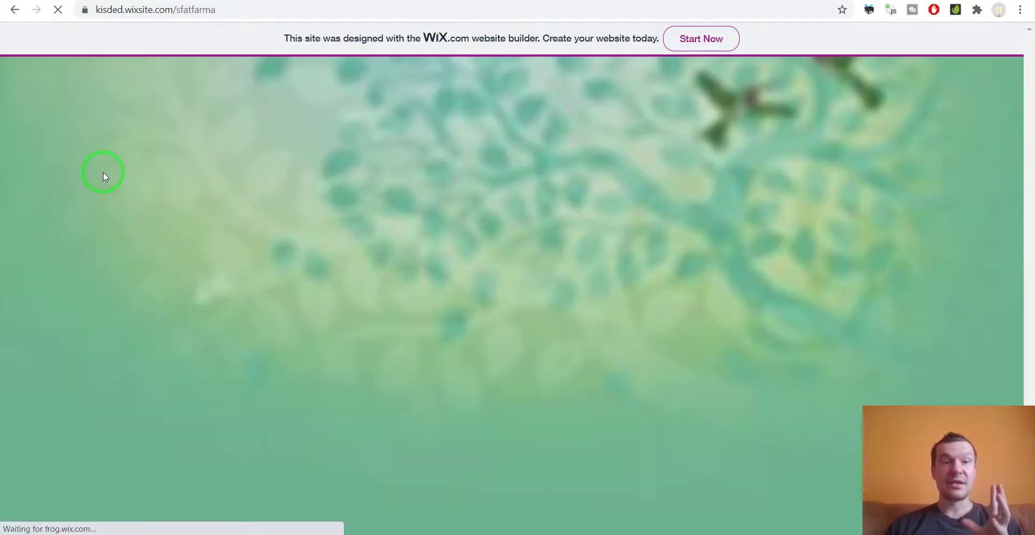
mouse_move(111, 178)
mouse_down()
mouse_move(358, 358)
mouse_move(368, 293)
mouse_move(332, 301)
mouse_move(316, 253)
mouse_up()
right_click(317, 253)
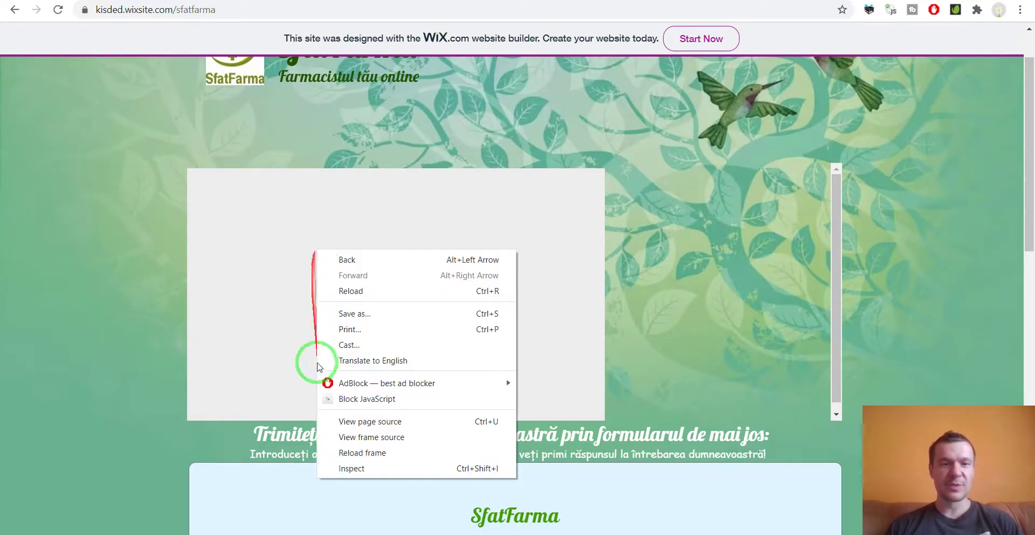
Inspect the embed and select the Twitch player iframe in the Elements panel.
click(343, 470)
mouse_move(342, 465)
mouse_down()
mouse_move(324, 238)
mouse_move(346, 208)
mouse_move(354, 227)
mouse_move(130, 210)
mouse_move(306, 130)
mouse_up()
scroll(130, 210, down, 4)
click(306, 130)
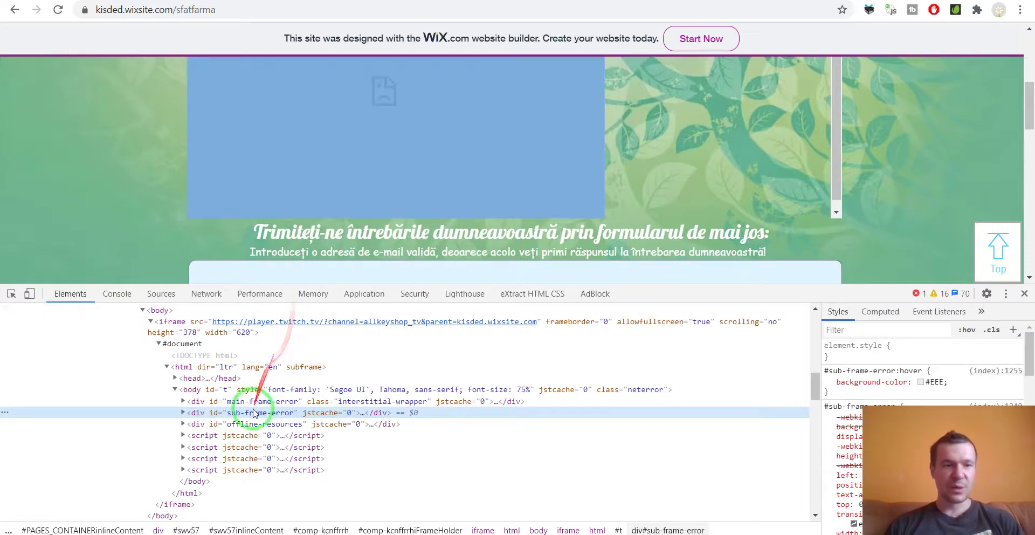
drag(243, 406, 170, 391)
click(170, 390)
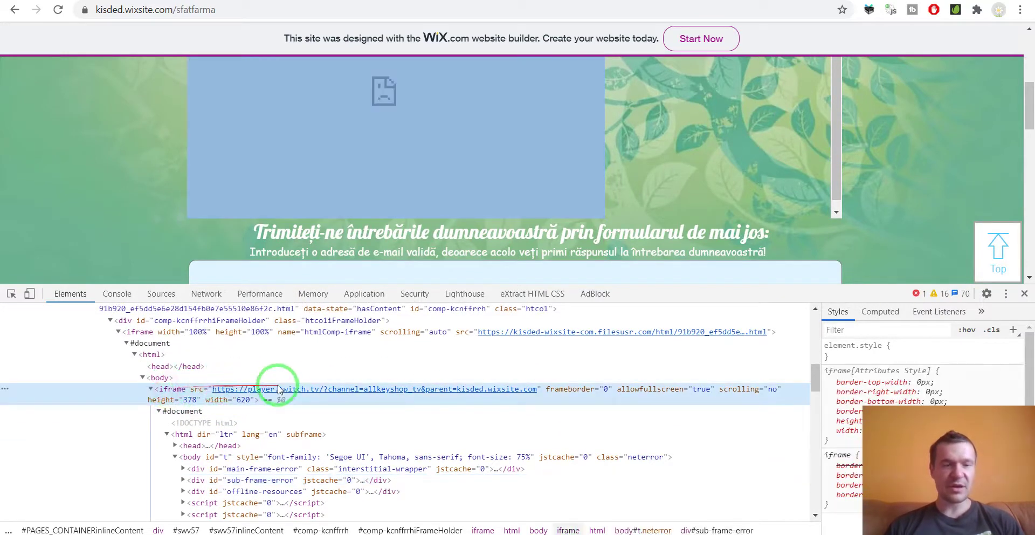
Compare the outer htmlComp-iframe from kisded-wixsite-com.filesusr.com with the nested Twitch iframe.
drag(434, 387, 259, 389)
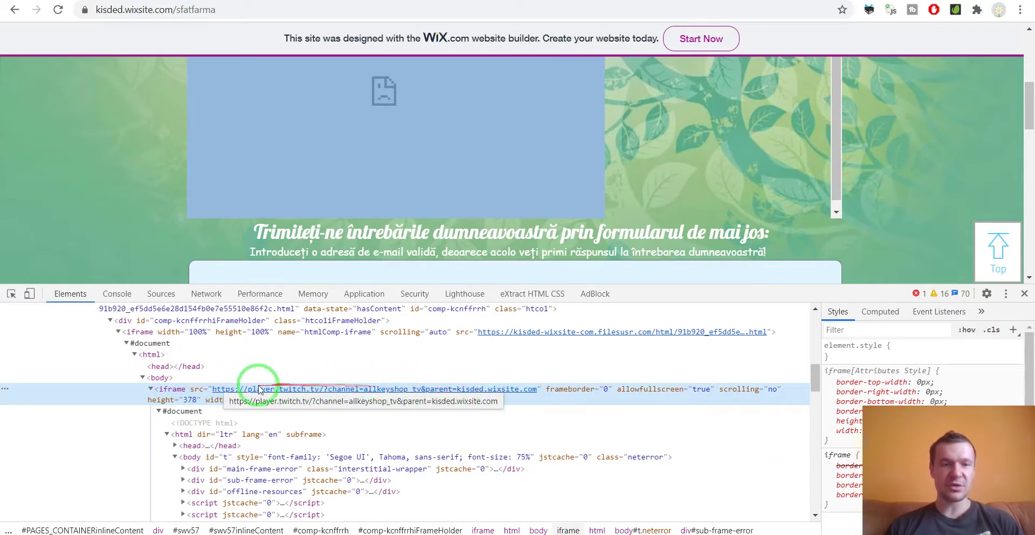
click(173, 332)
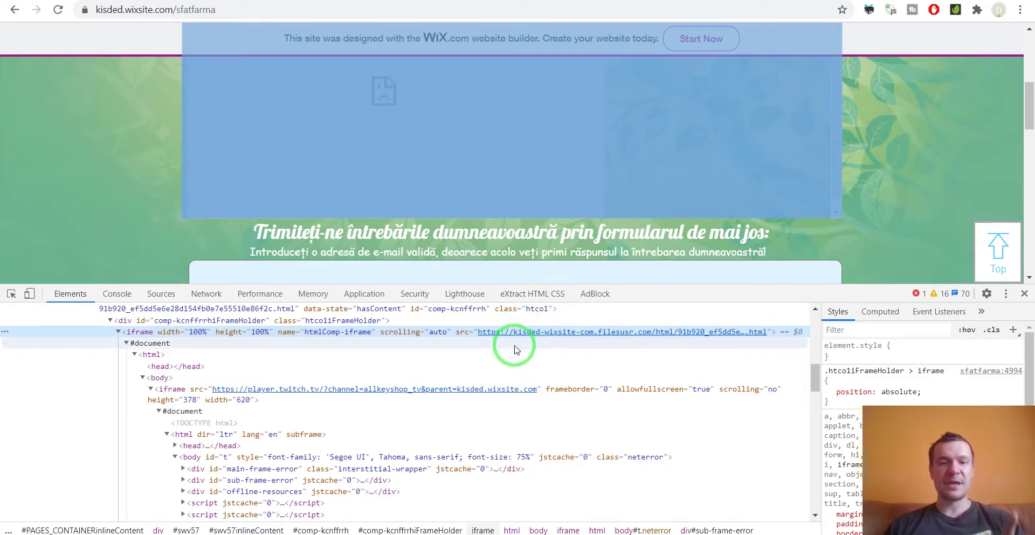
scroll(515, 349, up, 2)
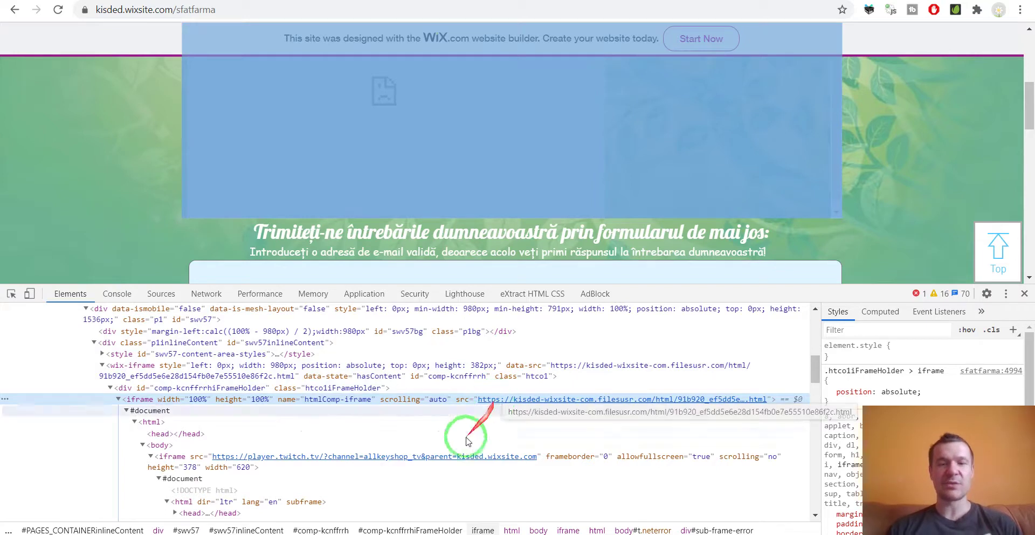
click(172, 457)
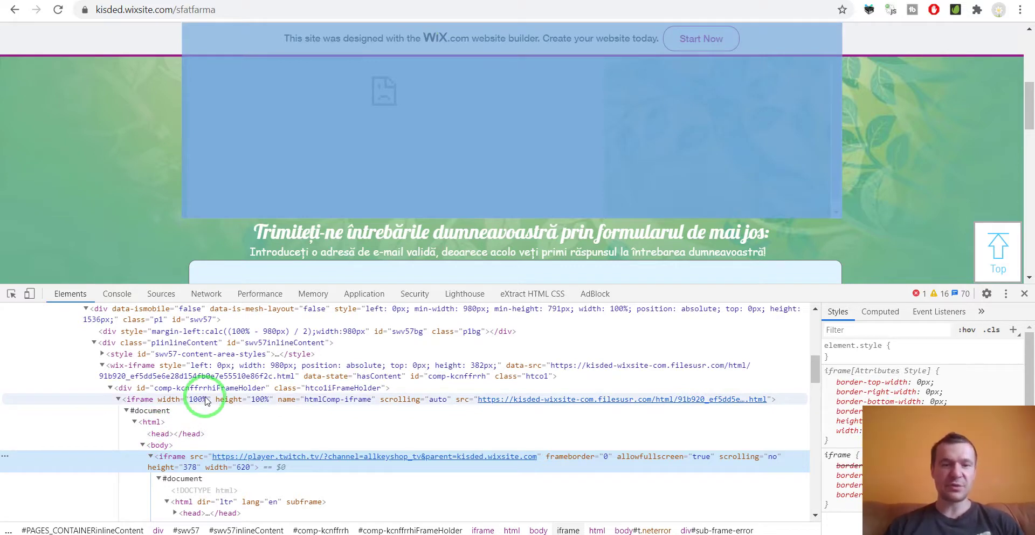
drag(343, 402, 370, 396)
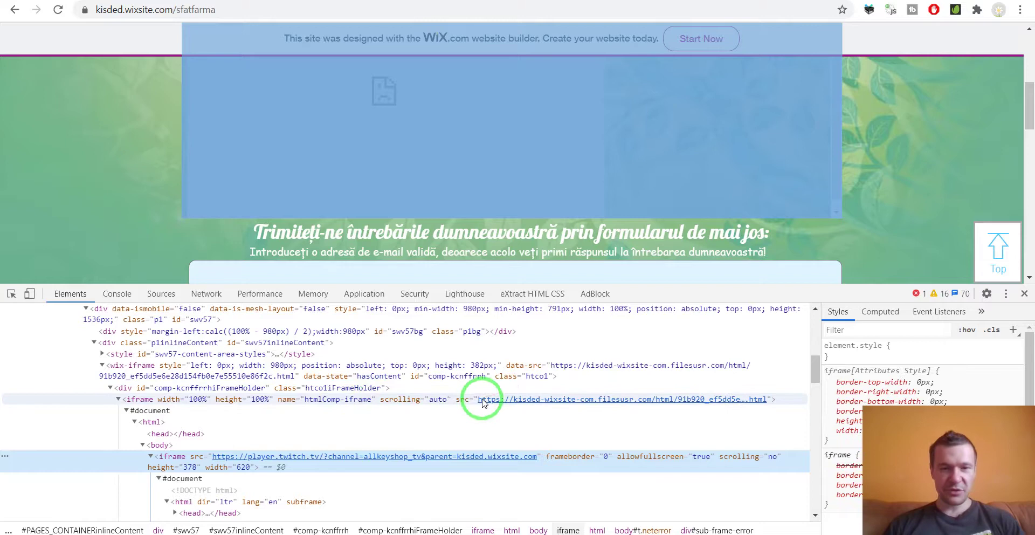
drag(475, 397, 162, 396)
mouse_move(229, 457)
mouse_down()
mouse_move(289, 459)
mouse_move(243, 439)
mouse_move(257, 465)
mouse_up()
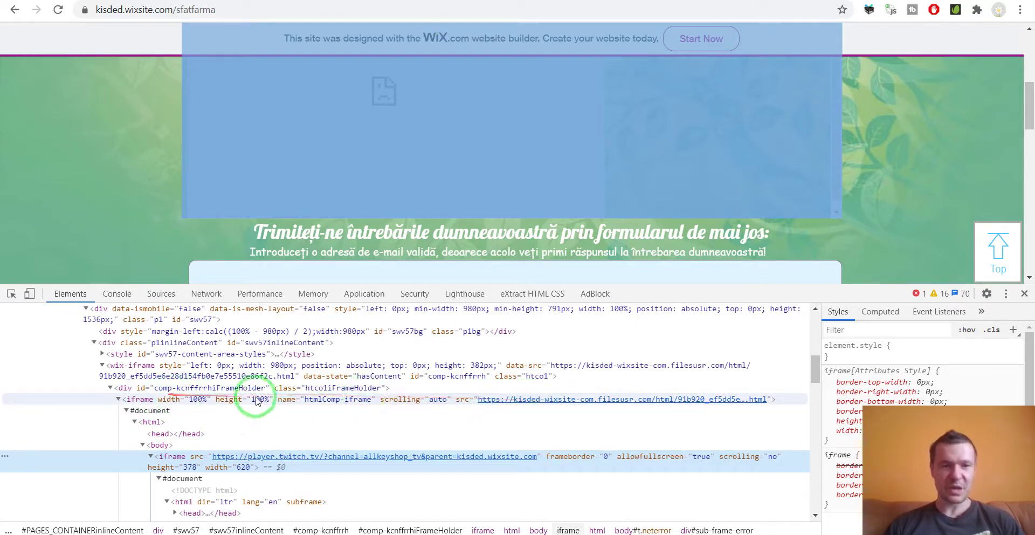
drag(403, 399, 501, 402)
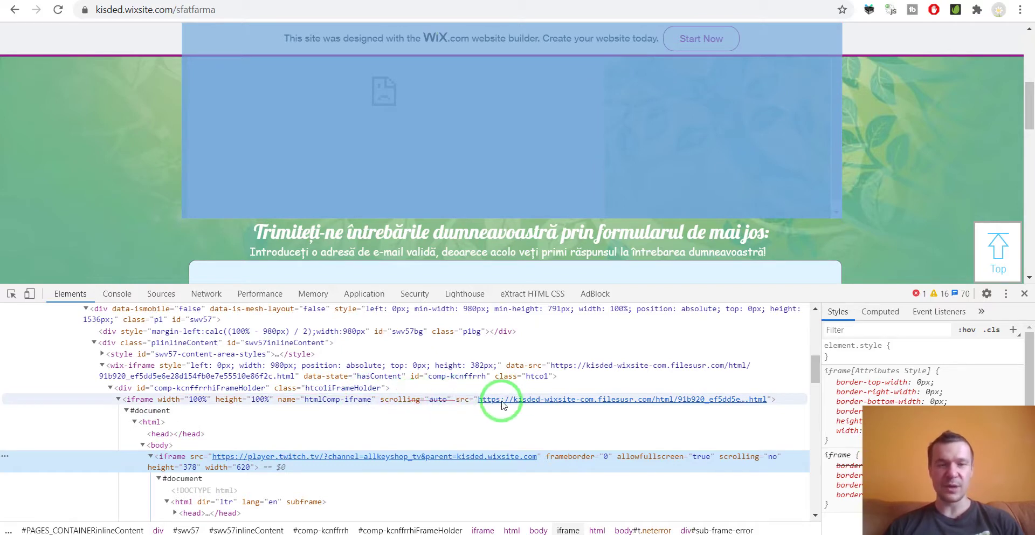
click(510, 403)
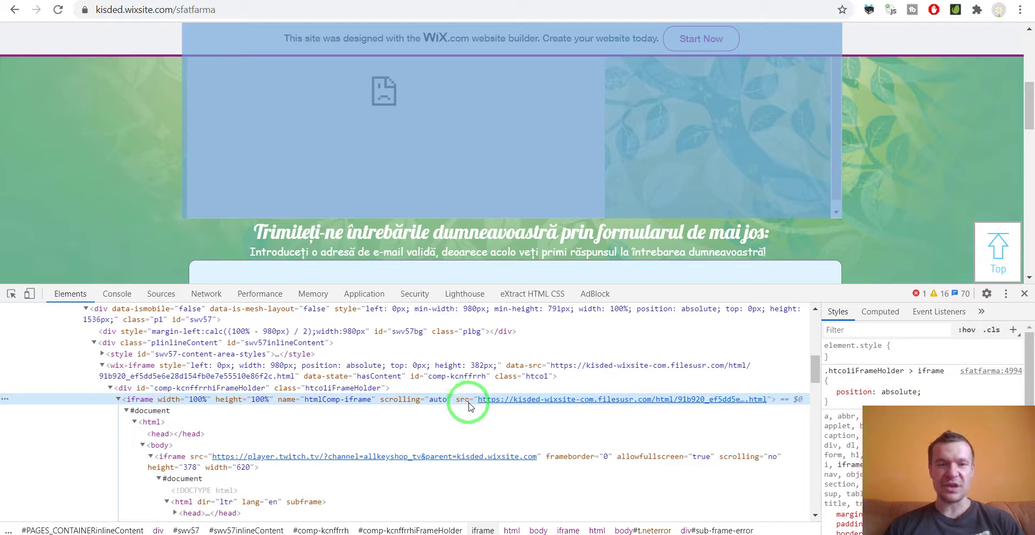
Select and copy the kisded-wixsite-com.filesusr.com domain from the Wix iframe's src attribute.
double_click(521, 403)
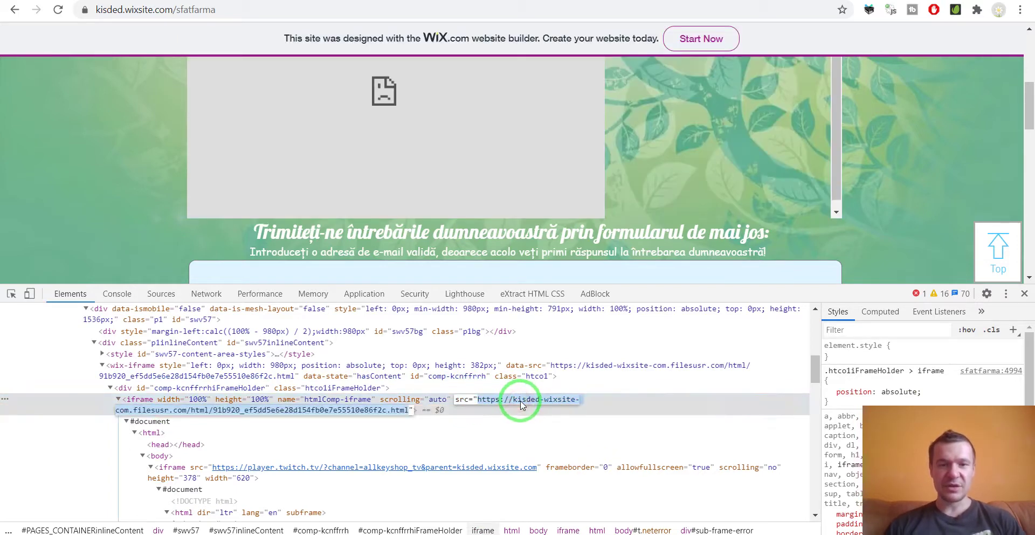
click(515, 402)
drag(521, 402, 189, 413)
key(ctrl+c)
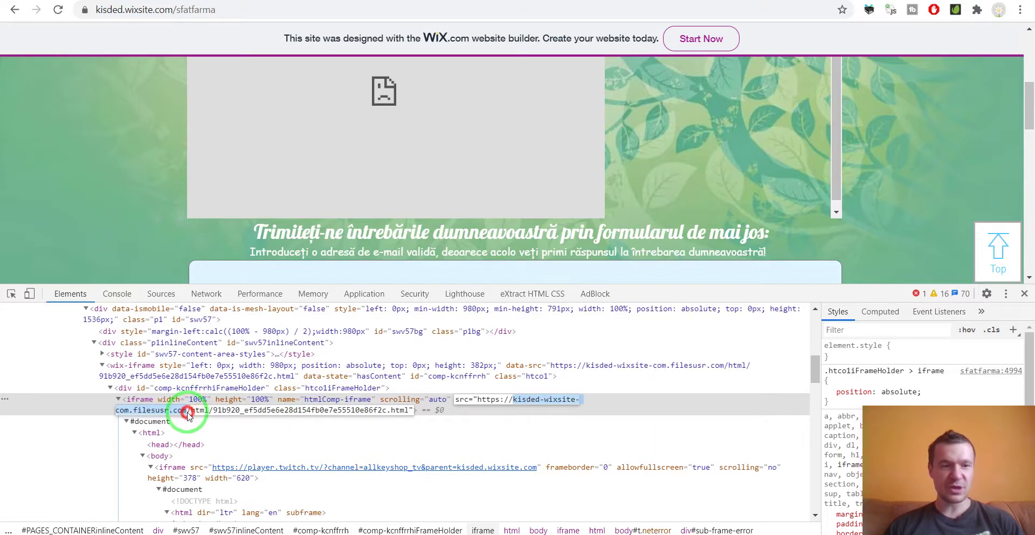
mouse_move(481, 399)
mouse_down()
mouse_move(522, 410)
mouse_move(503, 405)
mouse_up()
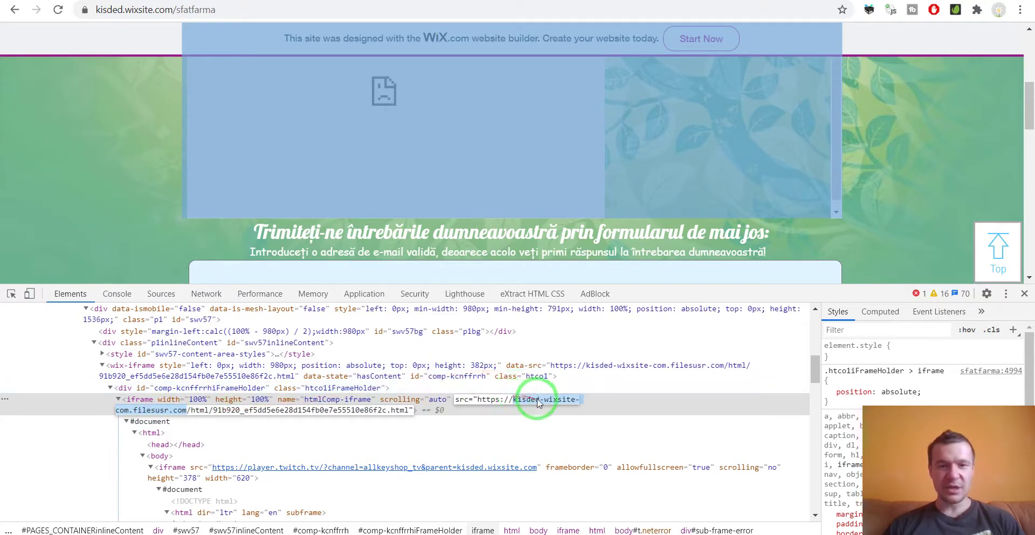
drag(574, 403, 135, 417)
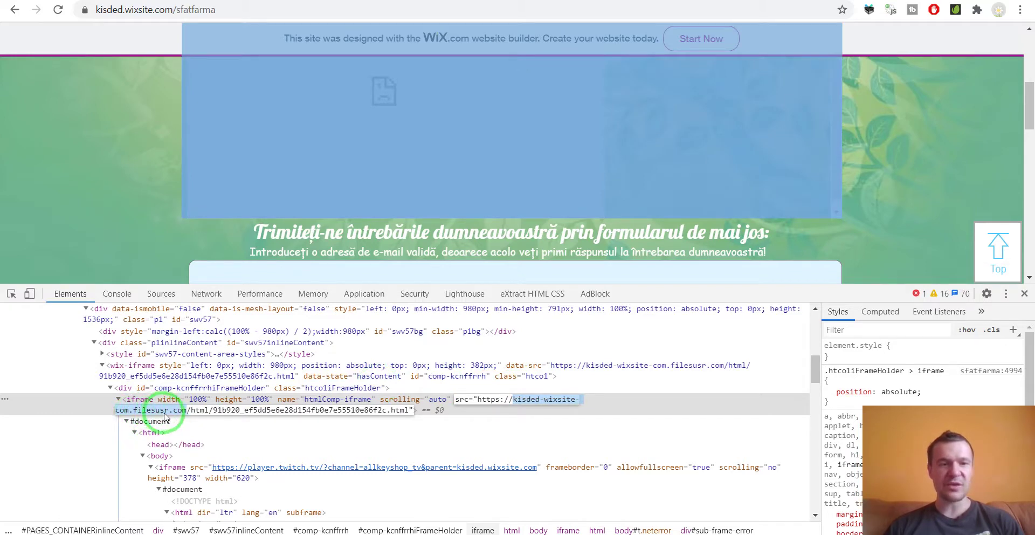
mouse_move(164, 417)
mouse_down()
mouse_move(450, 412)
mouse_move(551, 389)
mouse_move(535, 400)
mouse_move(116, 397)
mouse_move(117, 409)
mouse_move(152, 419)
mouse_up()
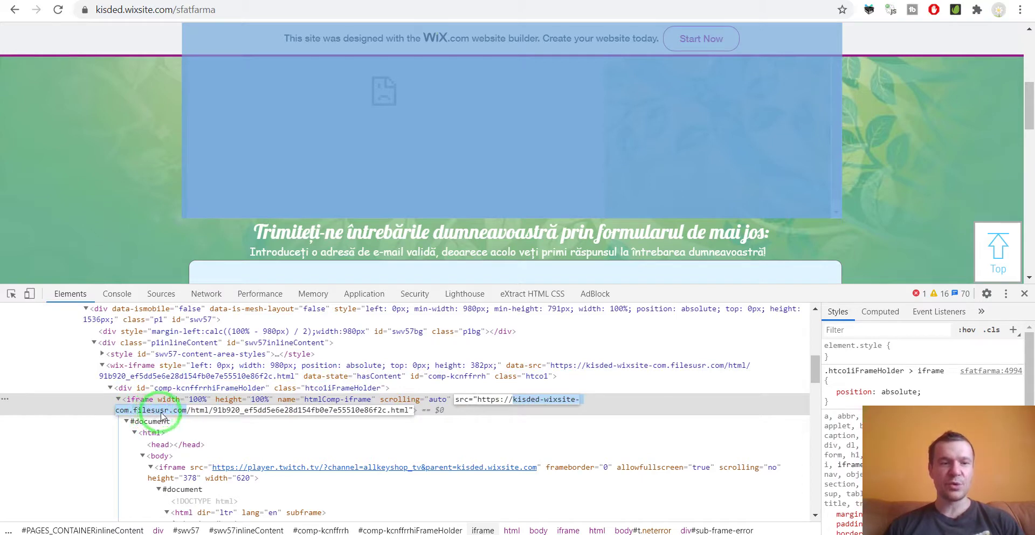
drag(177, 416, 633, 368)
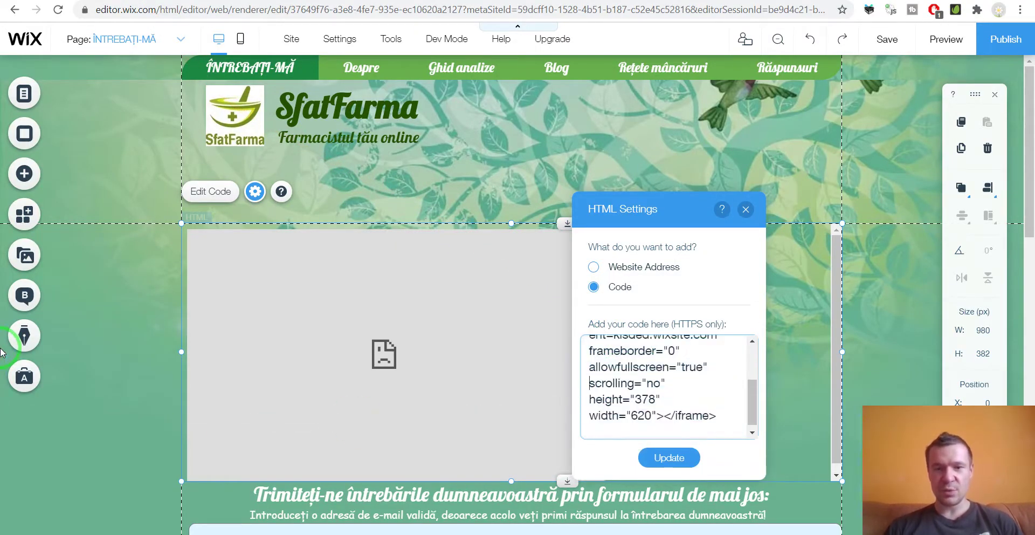
Add kisded-wixsite-com.filesusr.com as a second &parent= value in the Twitch embed code and apply it.
key(Up)
key(Up)
key(Up)
key(Up)
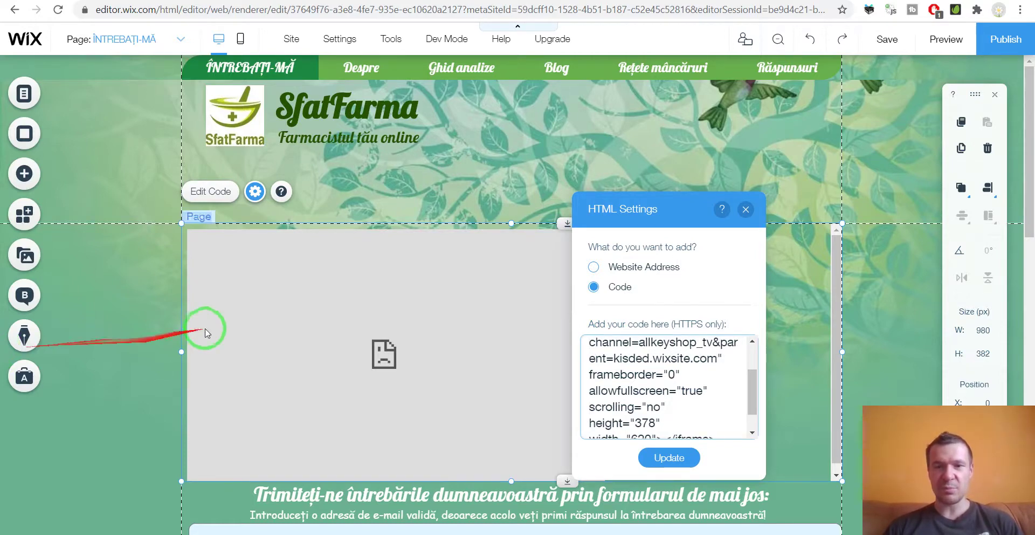
click(718, 357)
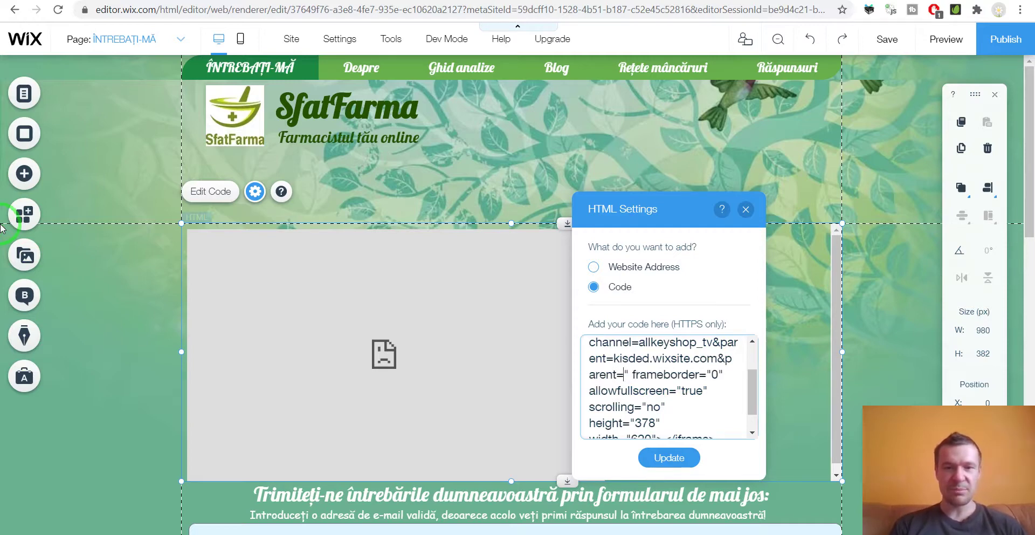
key(ctrl+v)
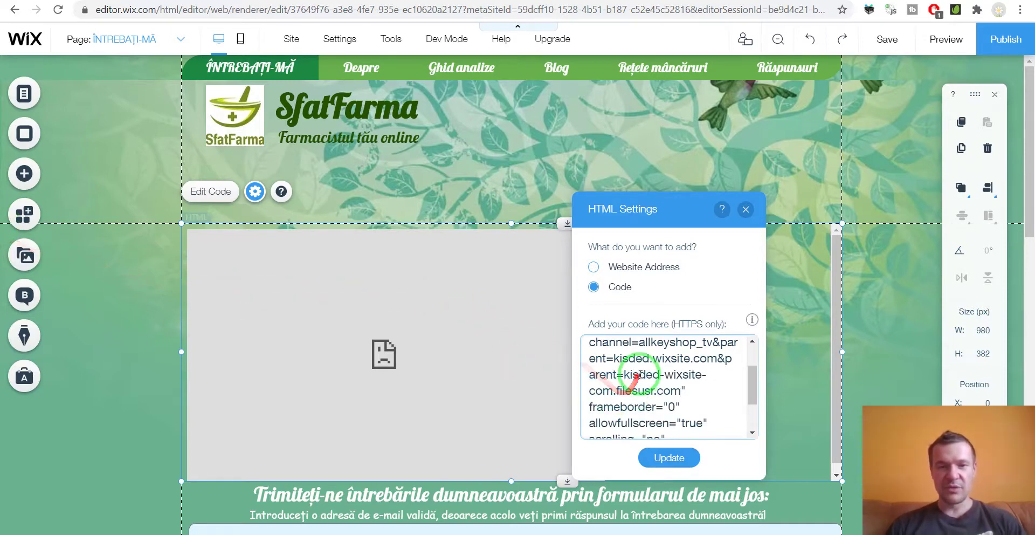
drag(752, 383, 751, 378)
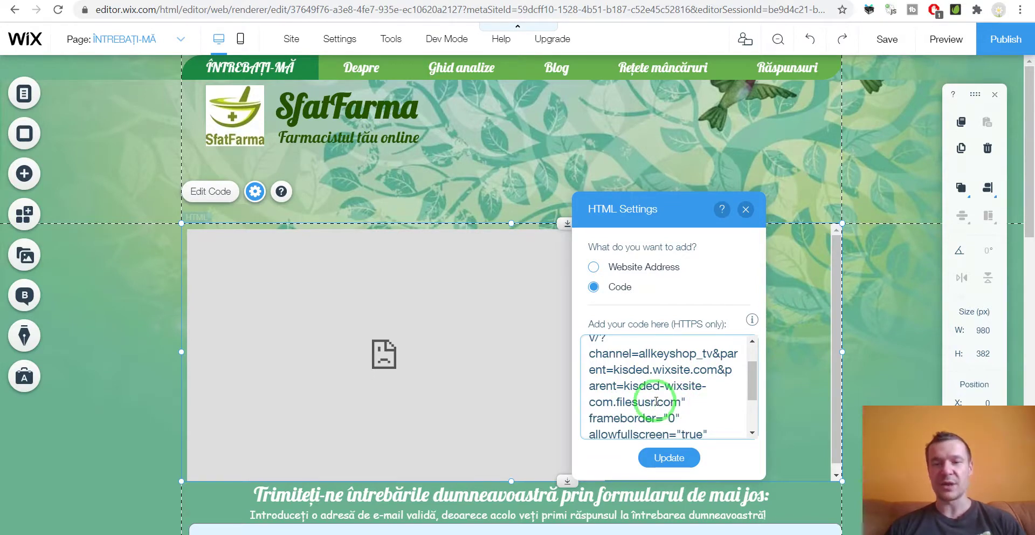
click(668, 456)
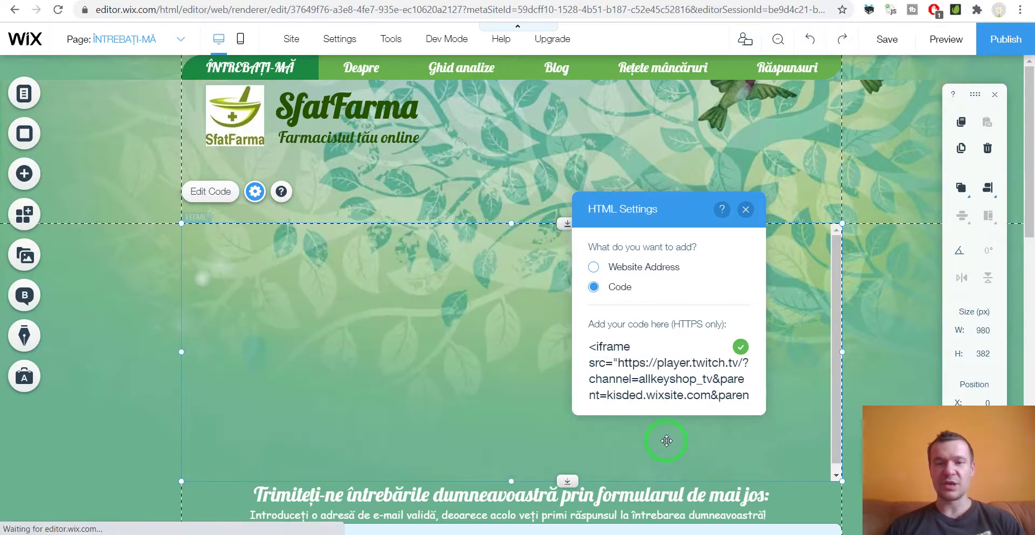
Publish the site and reload the live SfatFarma page in the browser.
click(1006, 39)
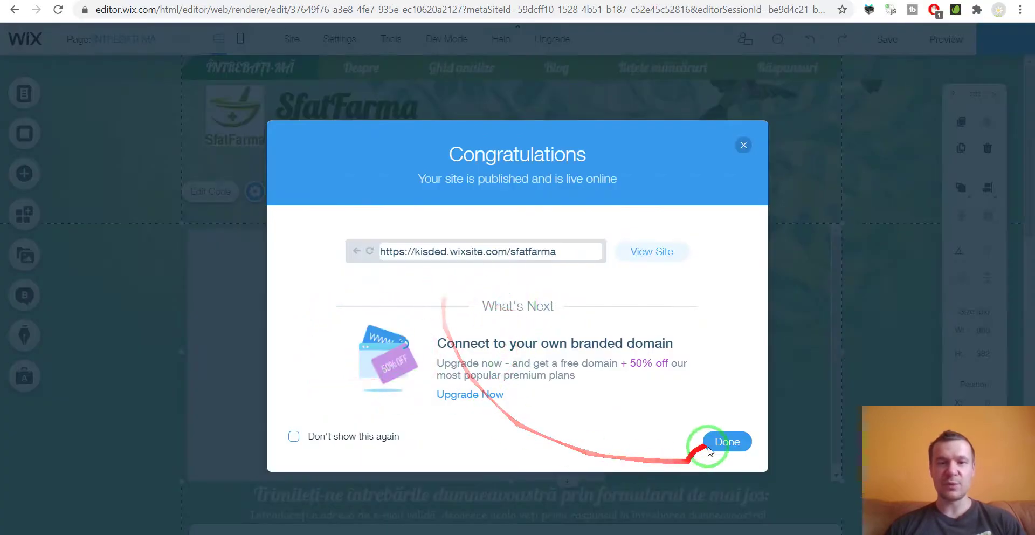
click(720, 441)
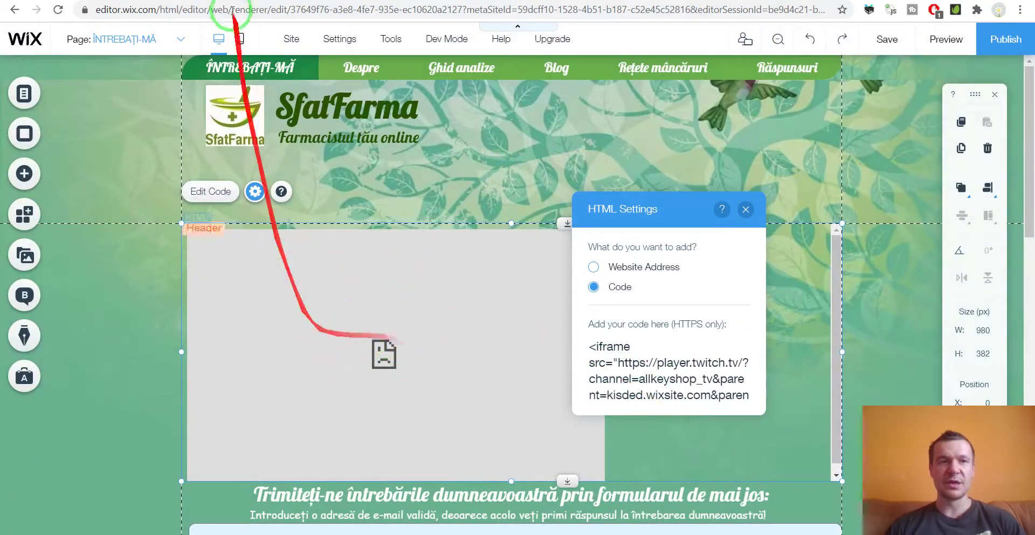
click(229, 1)
click(58, 10)
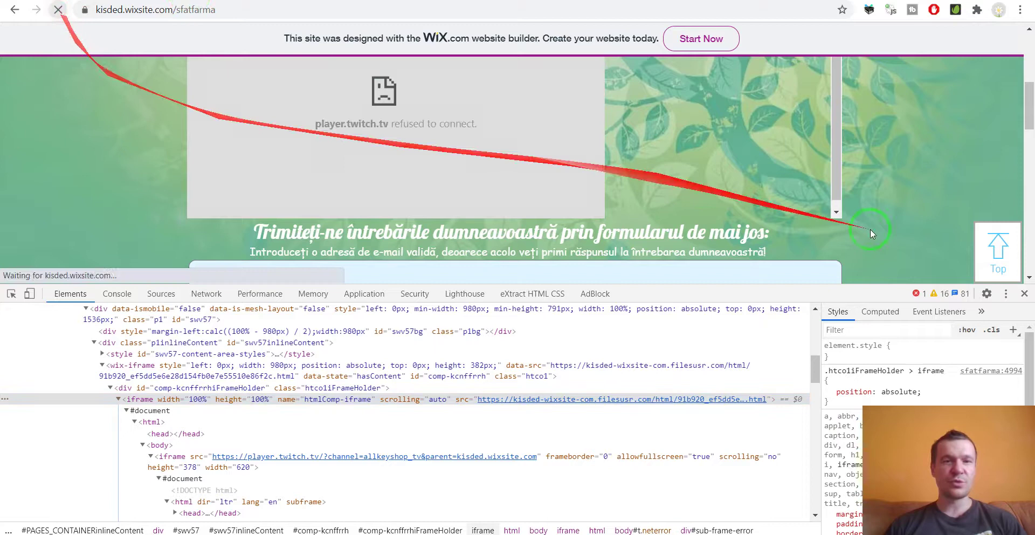
Reload the live SfatFarma page until the allkeyshop_tv Twitch stream plays, then pause it.
click(1024, 294)
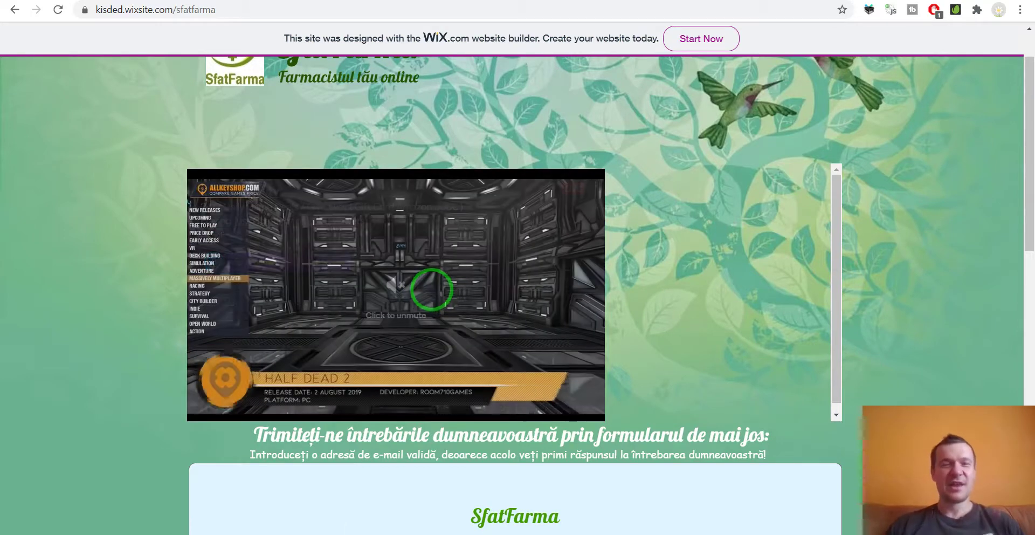
mouse_move(407, 306)
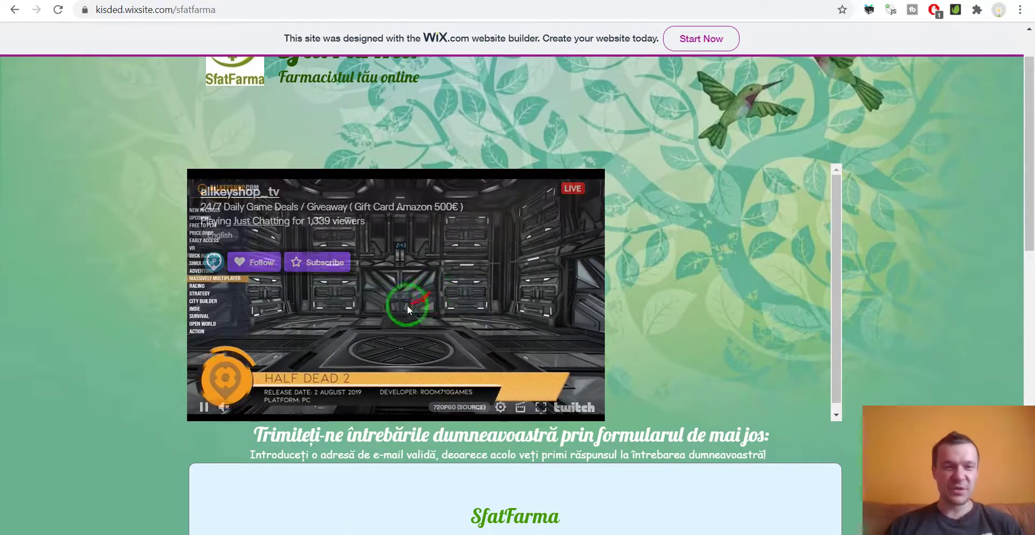
click(194, 411)
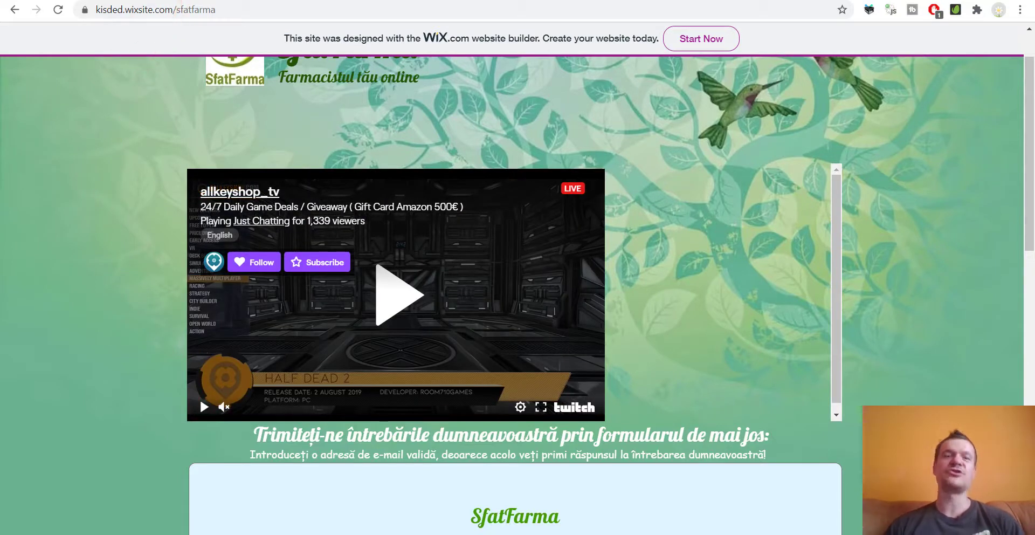
click(135, 1)
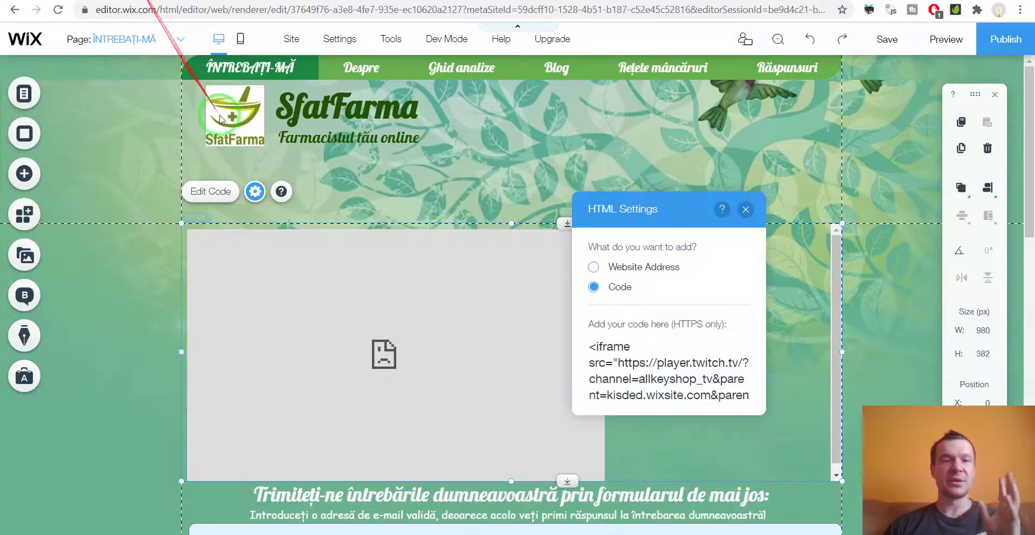
click(232, 0)
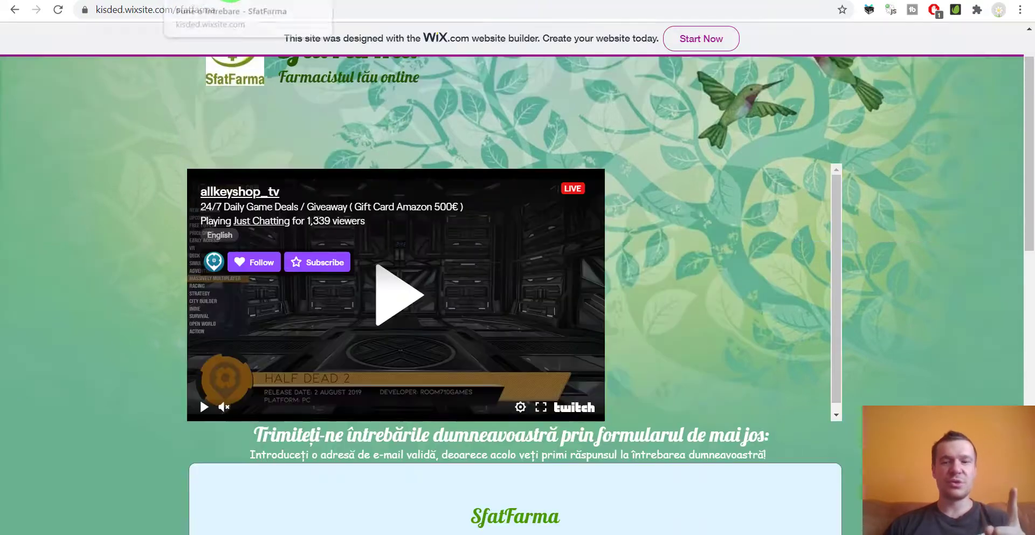
click(150, 0)
click(655, 360)
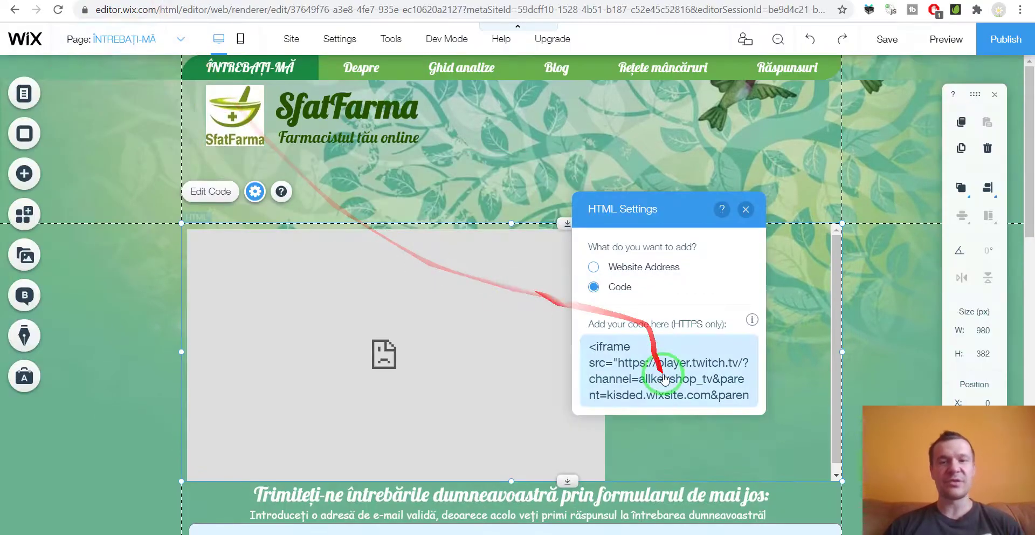
mouse_move(752, 367)
mouse_down()
mouse_move(751, 414)
mouse_move(754, 380)
mouse_up()
click(713, 361)
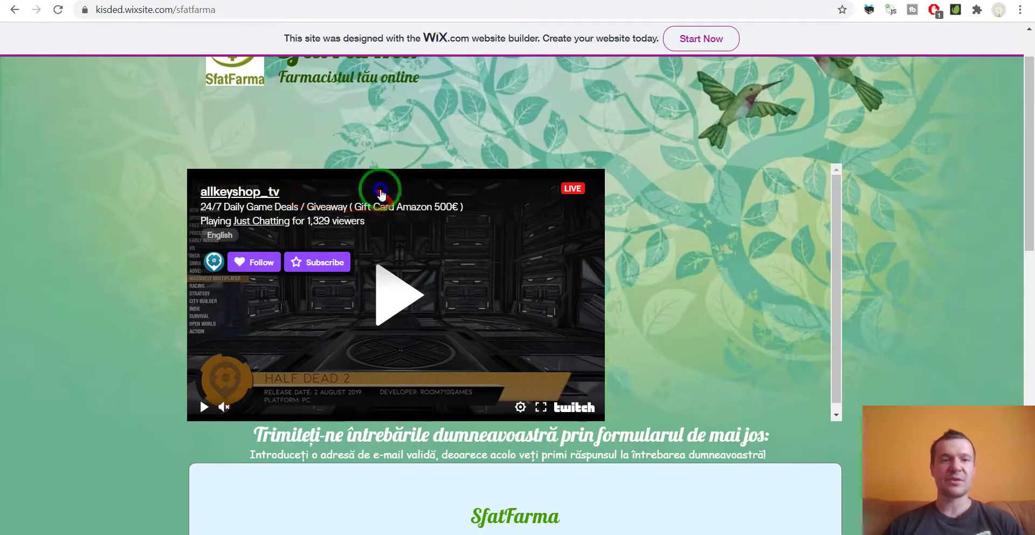
Inspect the Twitch player in DevTools to find the player.twitch.tv iframe with both parent domains.
right_click(381, 193)
click(430, 412)
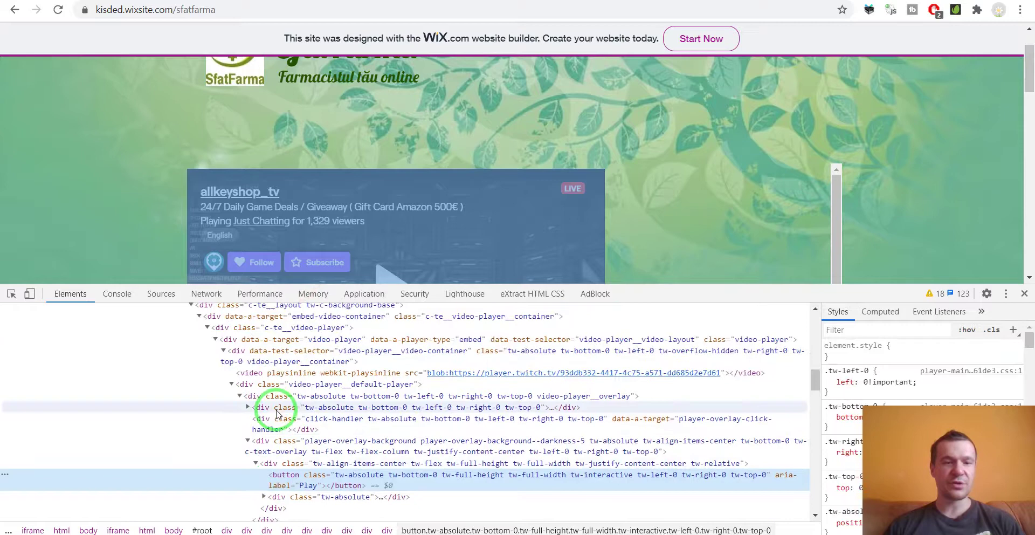
scroll(276, 413, up, 5)
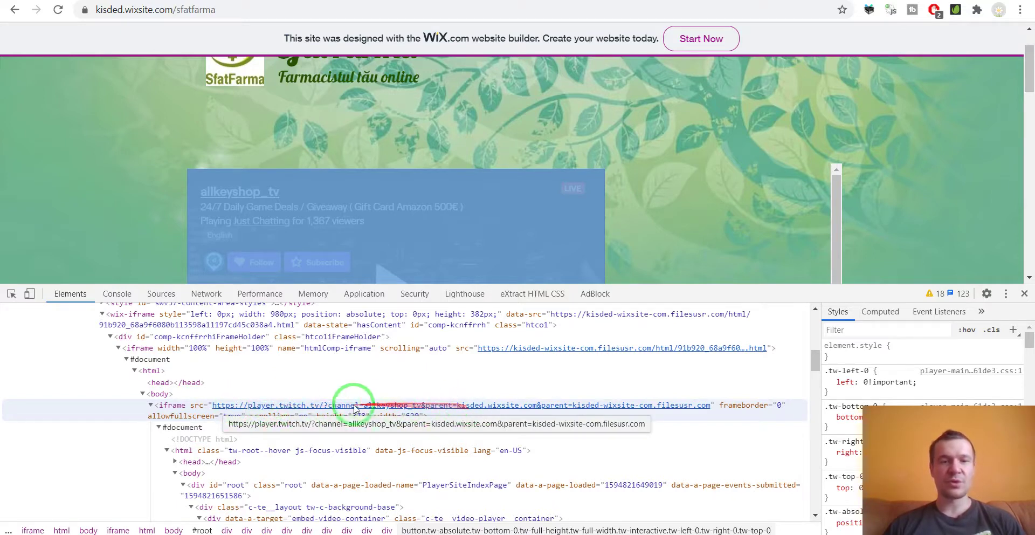
scroll(191, 382, up, 1)
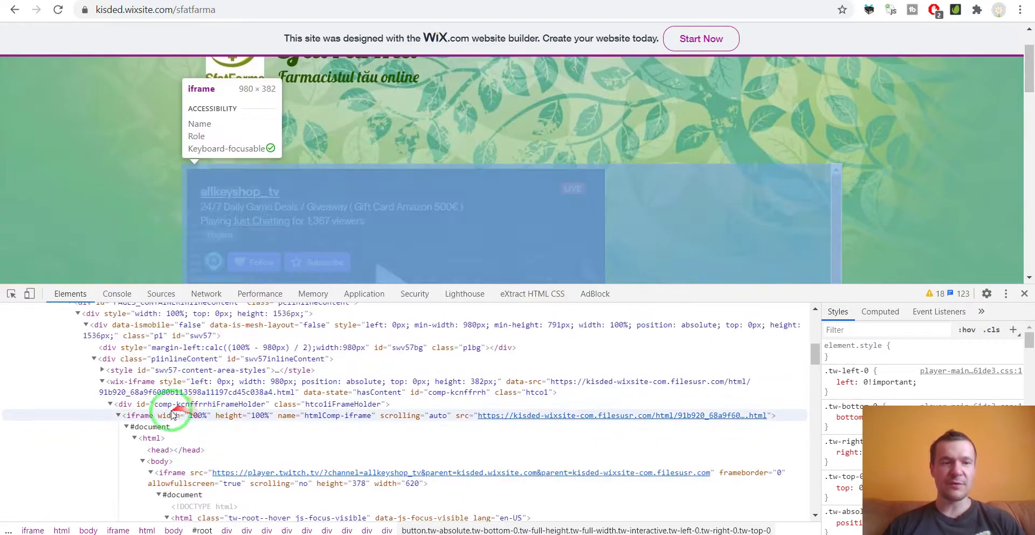